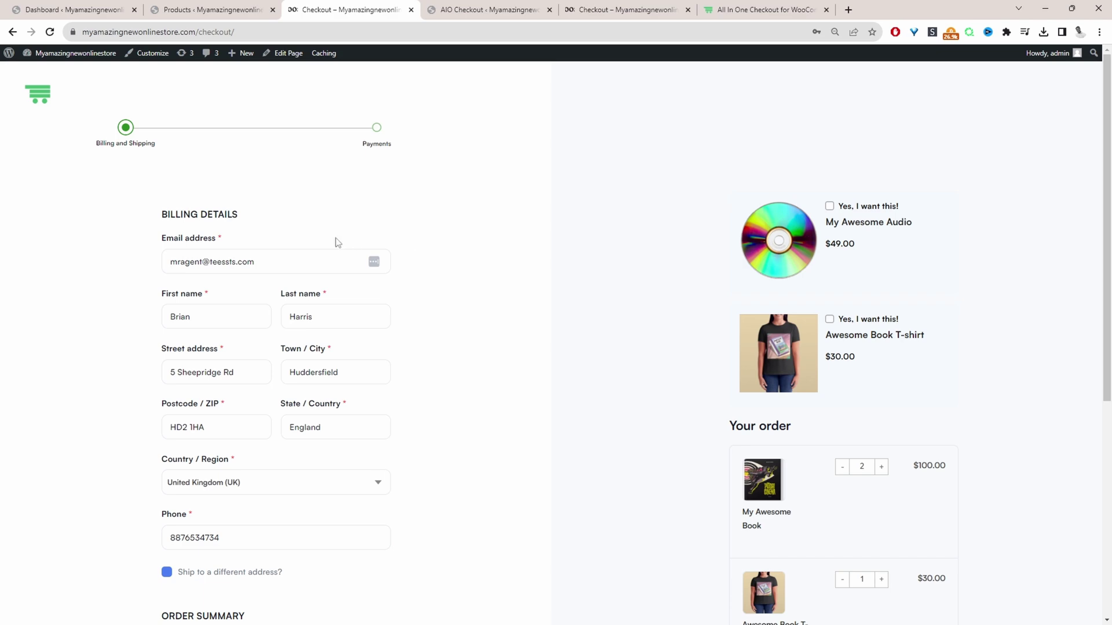
# Step: Advance the checkout to the Payments step, then return to Billing & Shipping
pyautogui.scroll(-6, 338, 242)
pyautogui.click(186, 486)
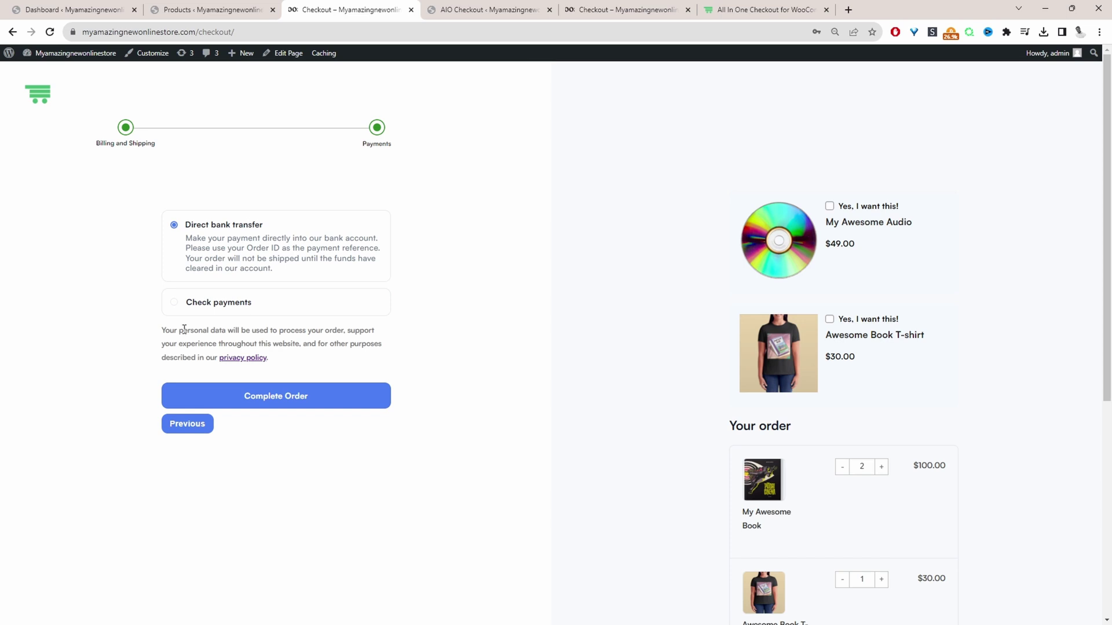
pyautogui.click(196, 428)
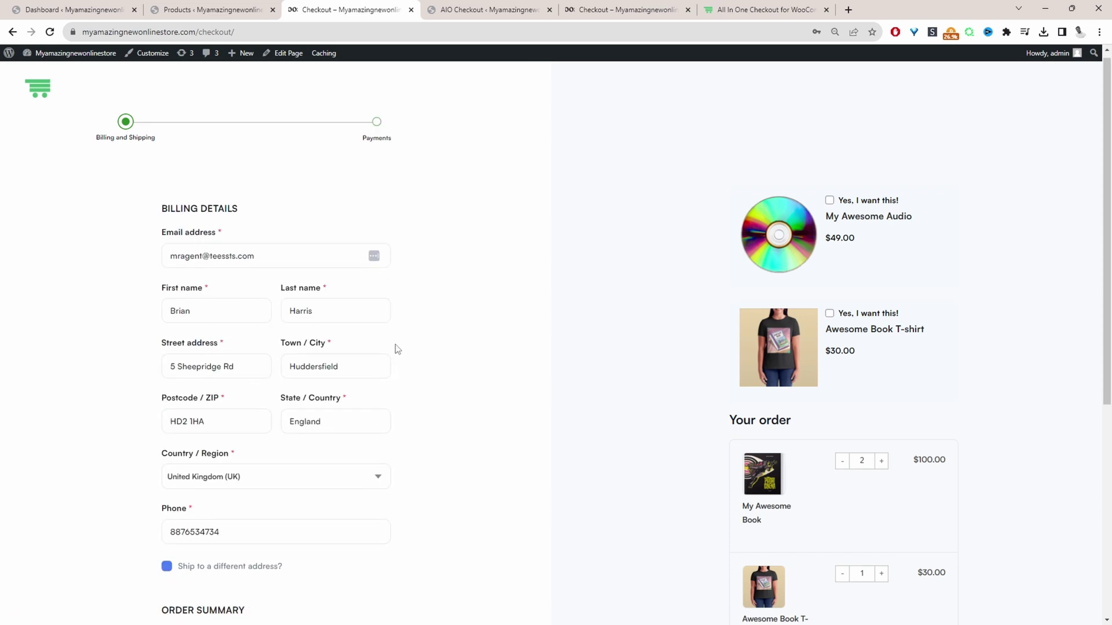
# Step: Highlight the MISC 'How did you find us' question in the billing step
pyautogui.scroll(-6, 394, 347)
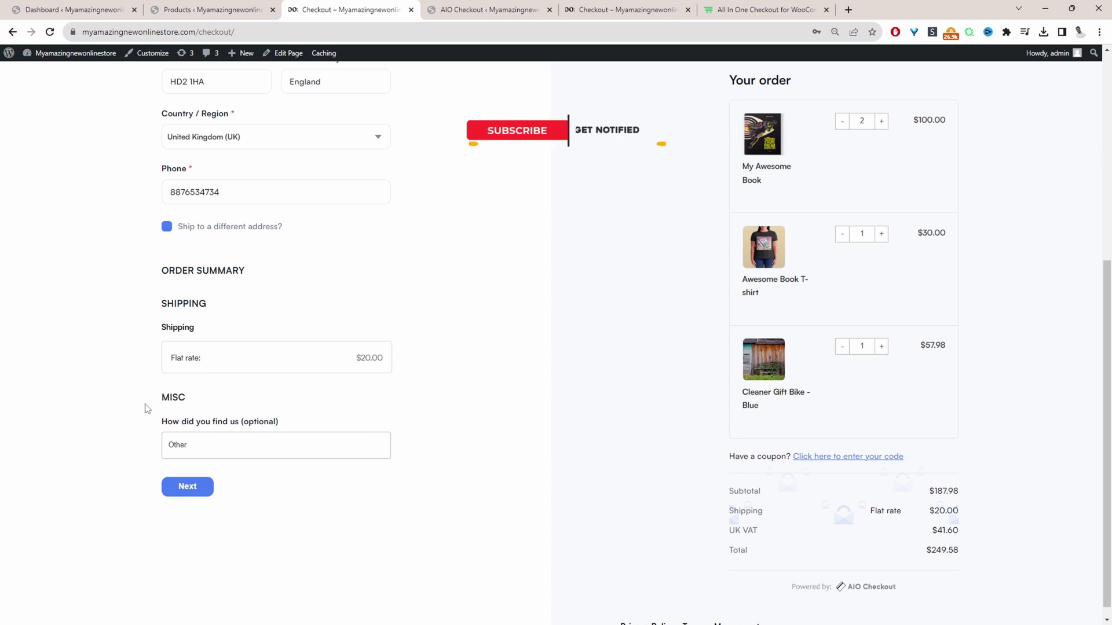
pyautogui.moveTo(154, 399); pyautogui.dragTo(283, 432)
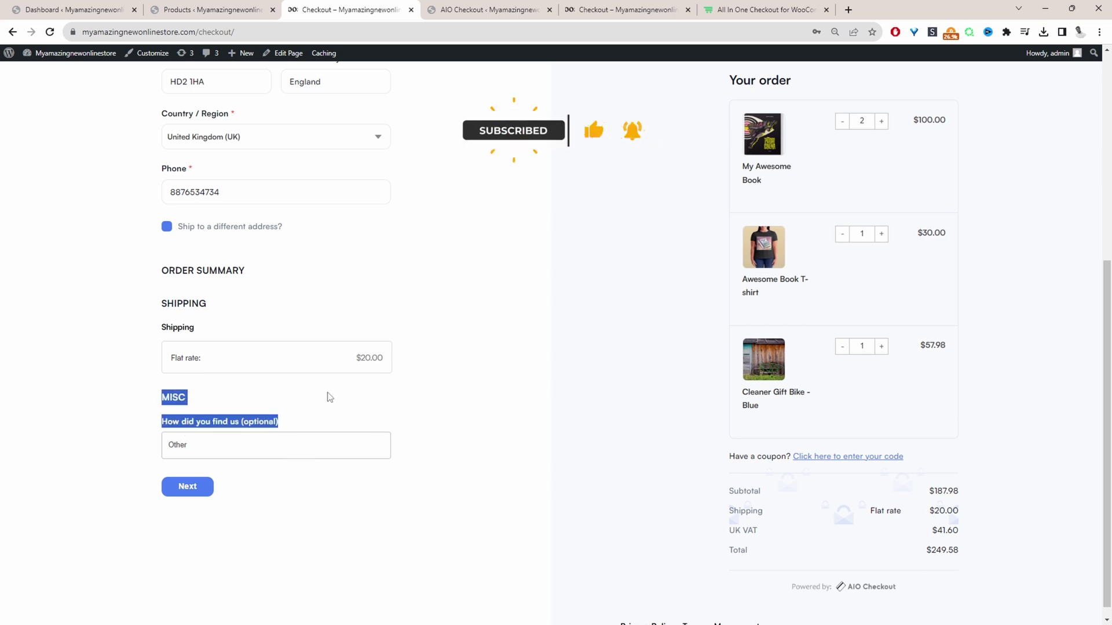
pyautogui.click(849, 356)
pyautogui.scroll(-1, 849, 356)
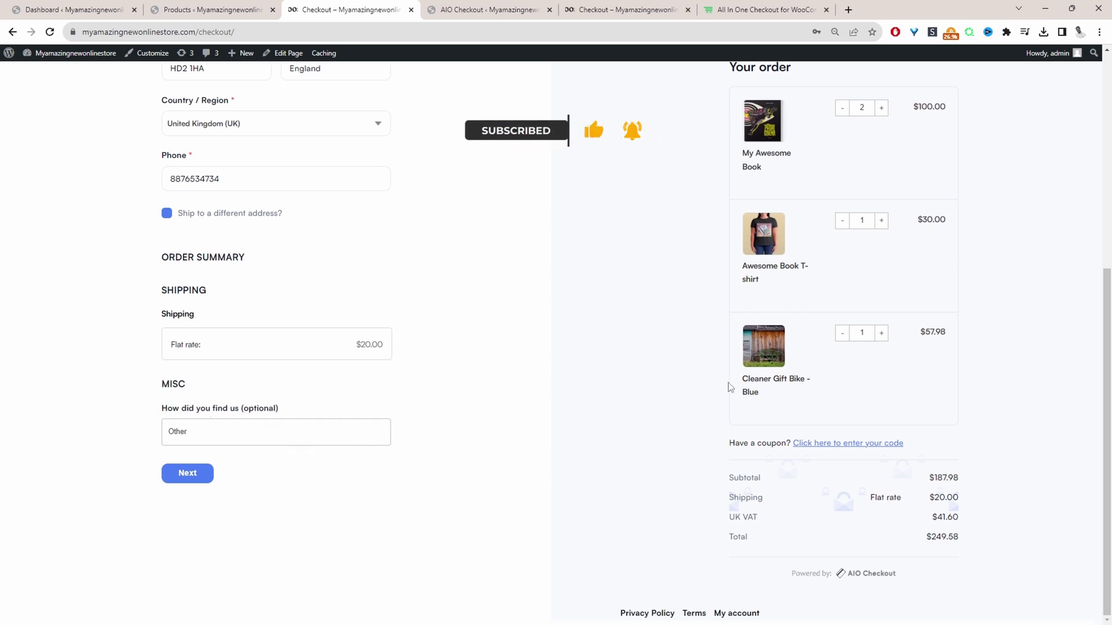
pyautogui.scroll(6, 781, 379)
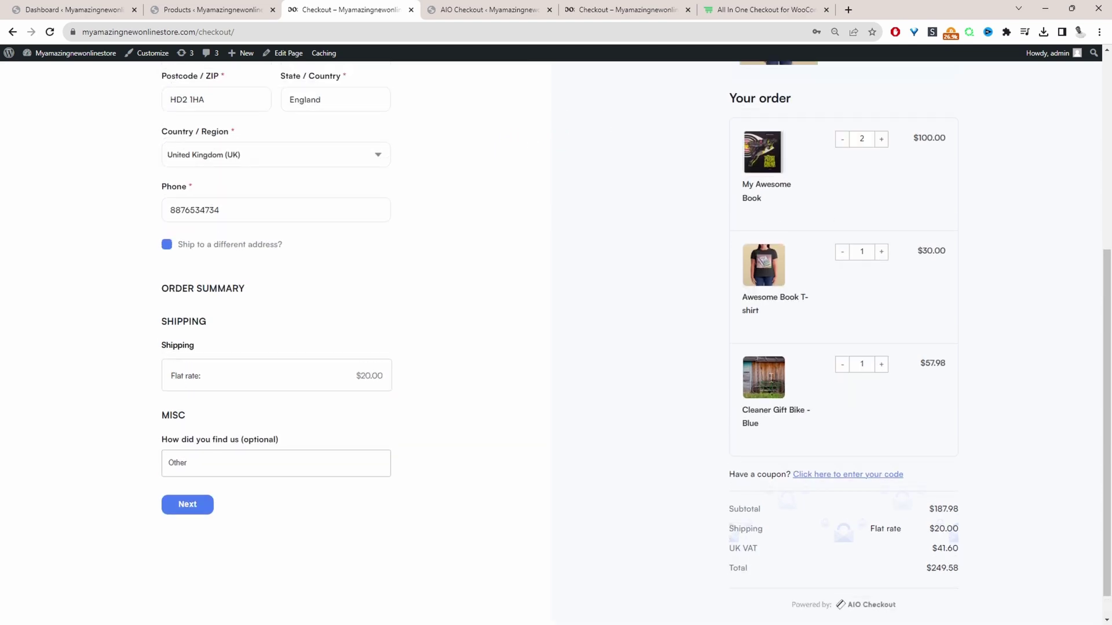
# Step: Back on the Cleaner Gift Bike page, check out, decline the T-shirt upsell, then switch to admin
pyautogui.hotkey('alt', 'Left')
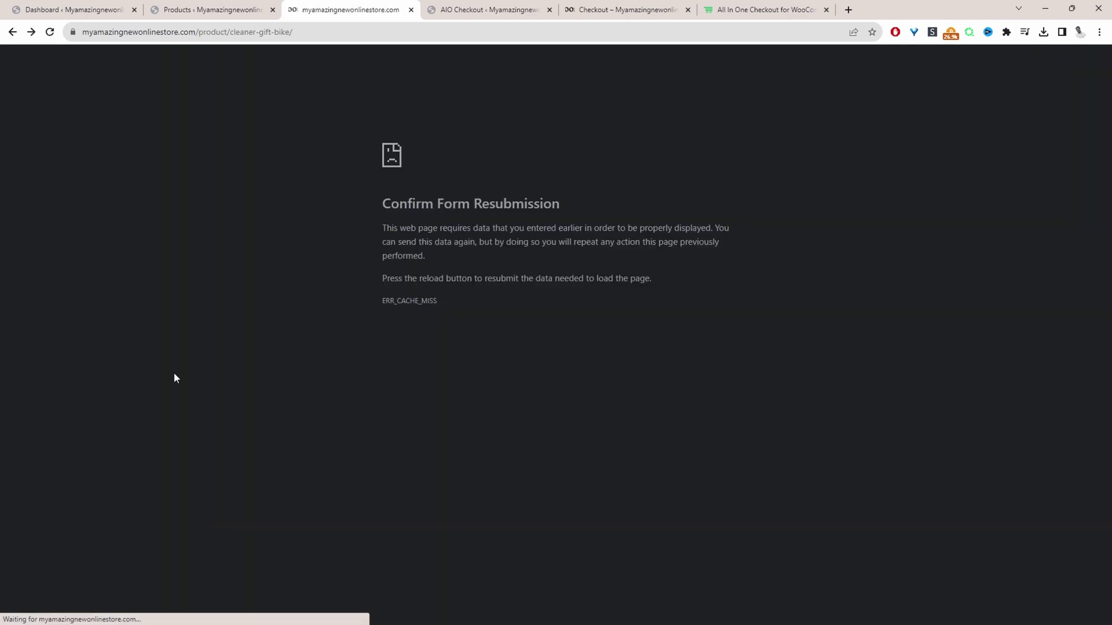
pyautogui.hotkey('alt', 'Left')
pyautogui.click(124, 578)
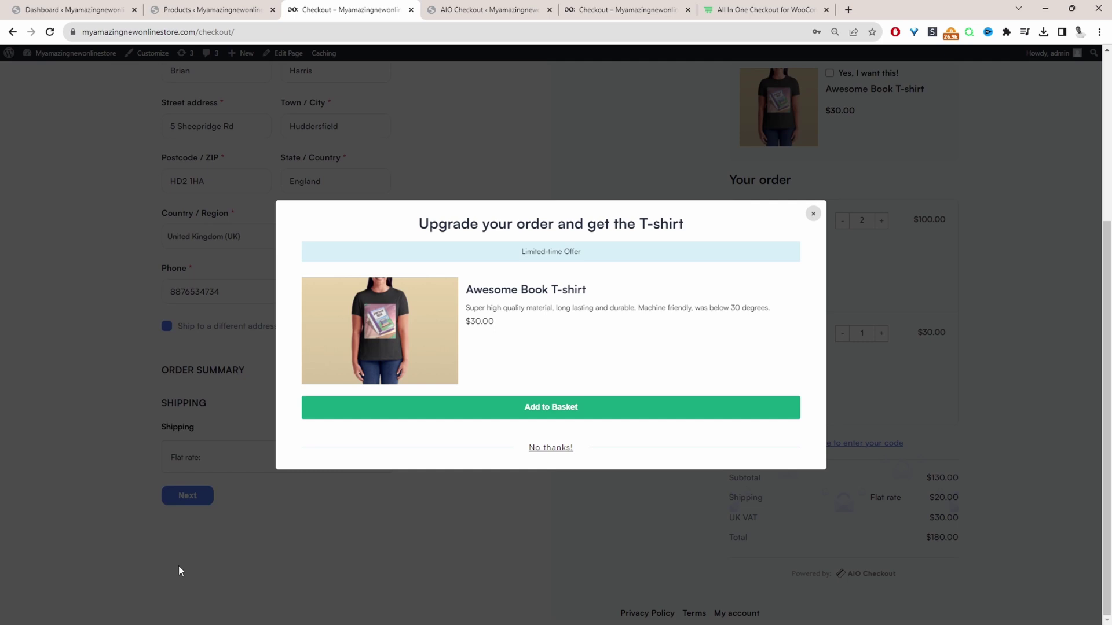
pyautogui.click(556, 451)
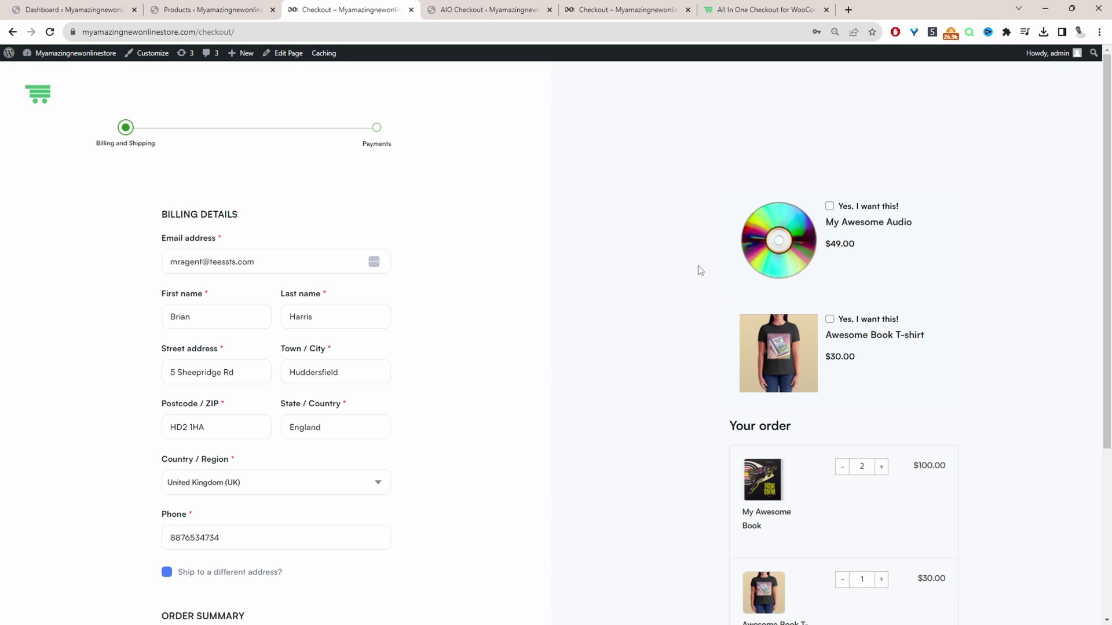
pyautogui.click(753, 9)
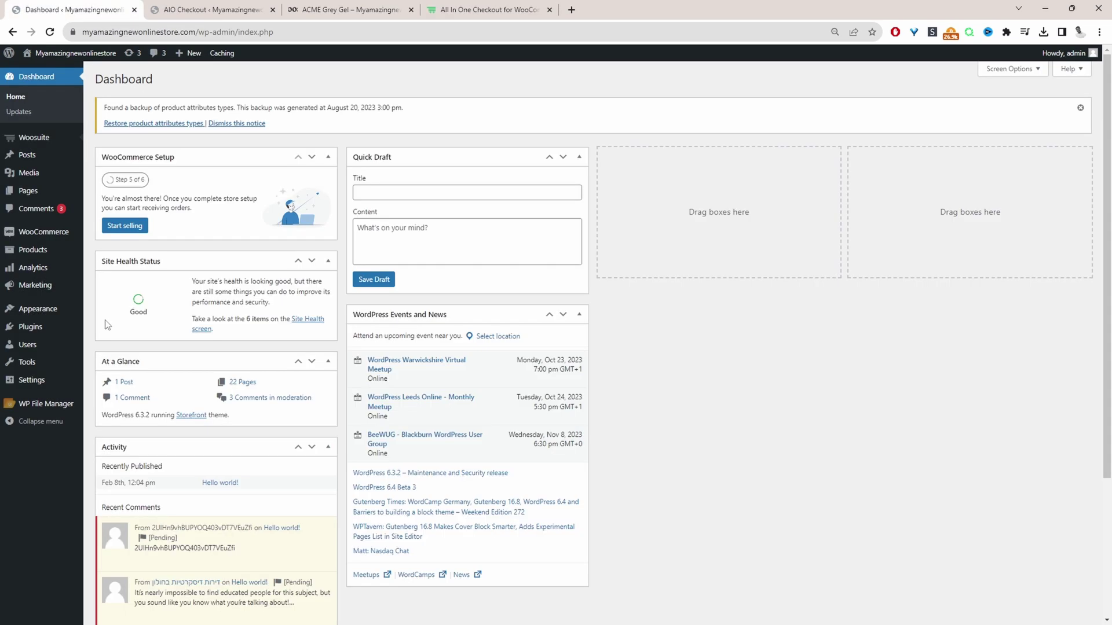
# Step: Open AIO Checkout under the Woosuite menu and review its funnel stats and checkout list
pyautogui.scroll(-1, 58, 342)
pyautogui.moveTo(40, 333)
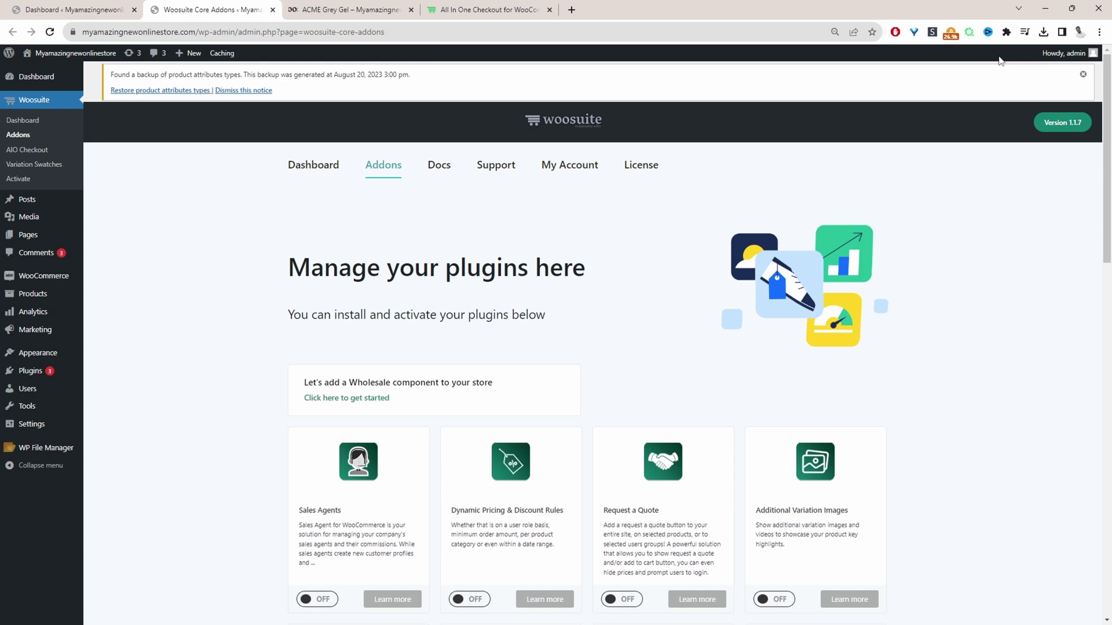
pyautogui.scroll(-10, 405, 290)
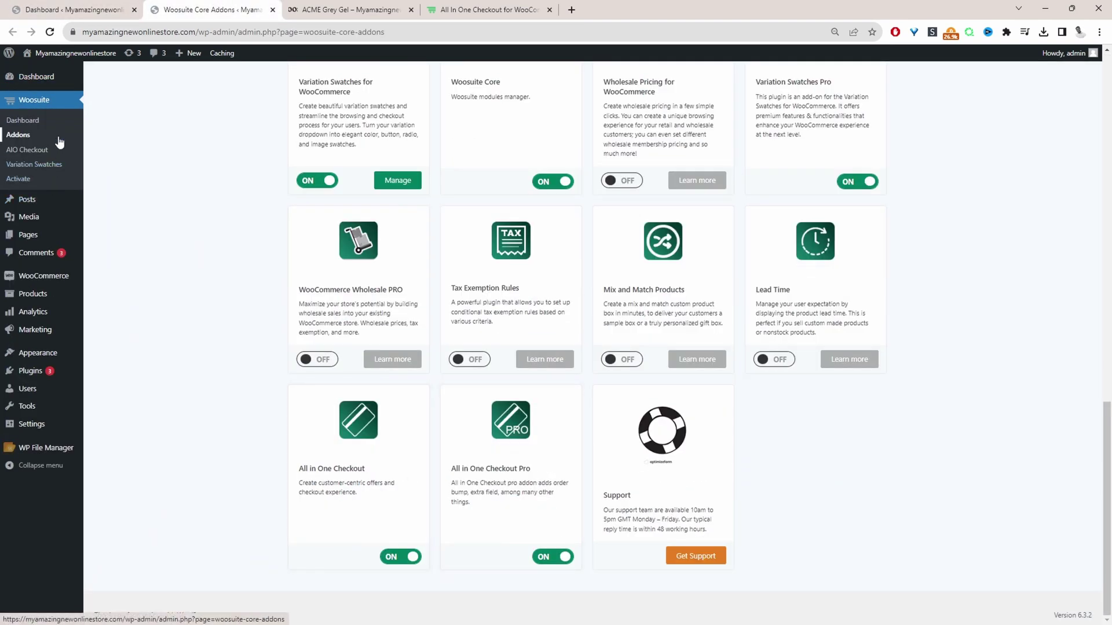
pyautogui.click(46, 151)
pyautogui.scroll(-1, 637, 347)
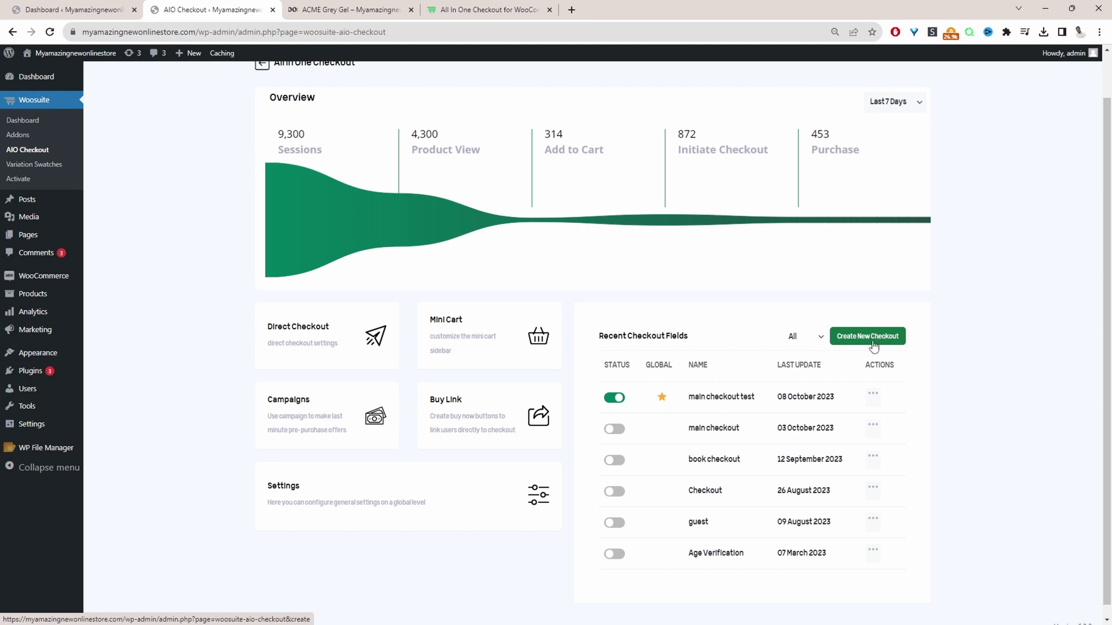
# Step: Create a new checkout with default Billing, Shipping, Order Summary, Shipping method and Payment sections
pyautogui.click(879, 345)
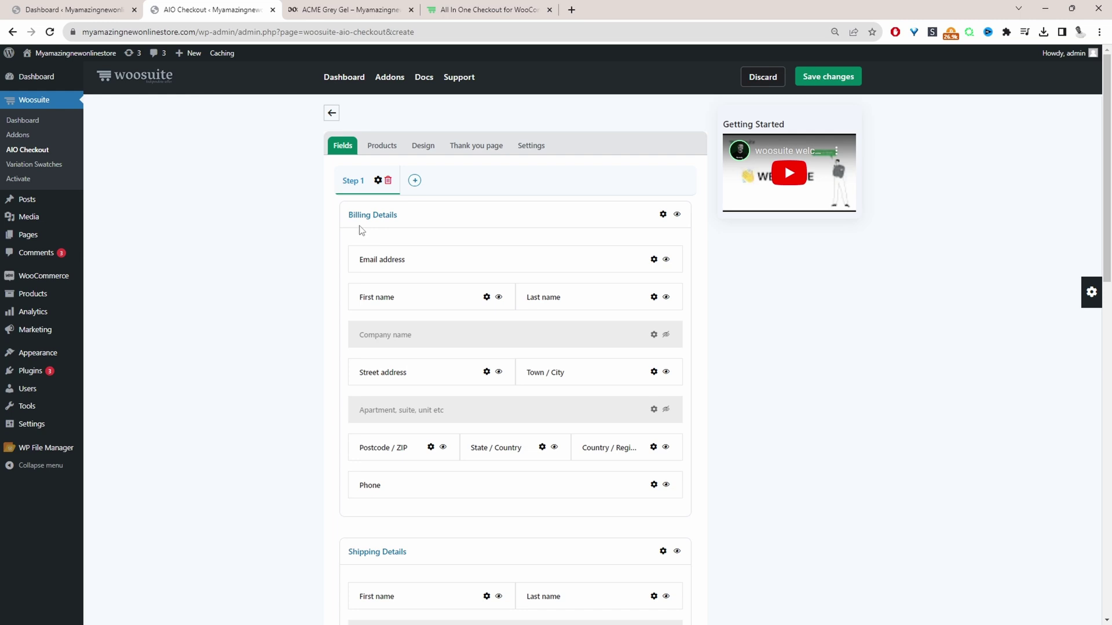
pyautogui.scroll(-4, 454, 264)
pyautogui.scroll(-5, 444, 389)
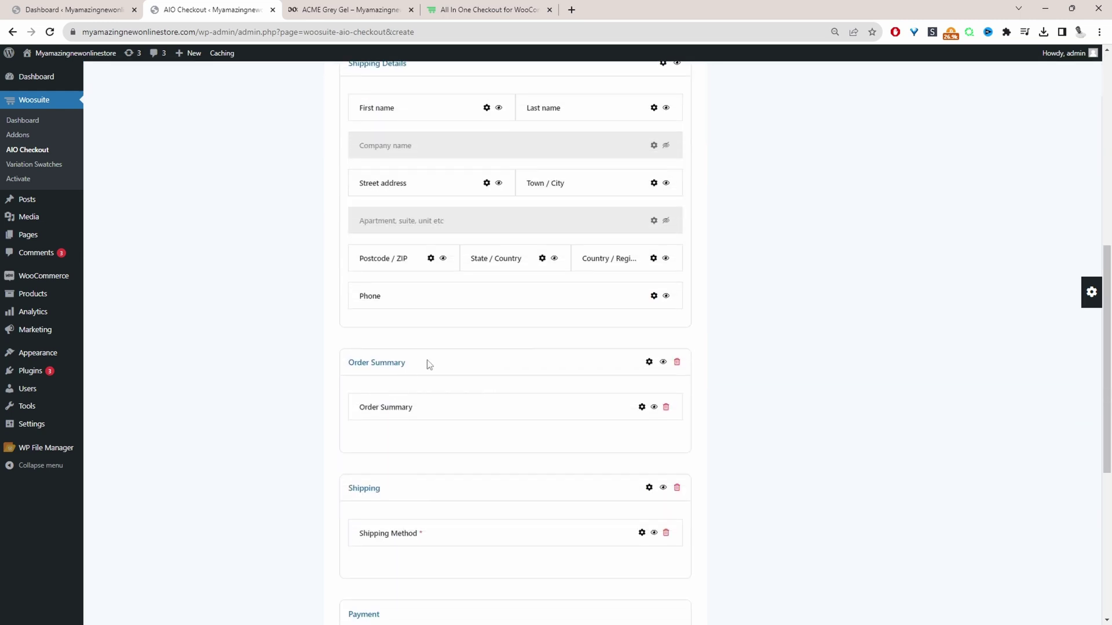
pyautogui.scroll(-3, 432, 450)
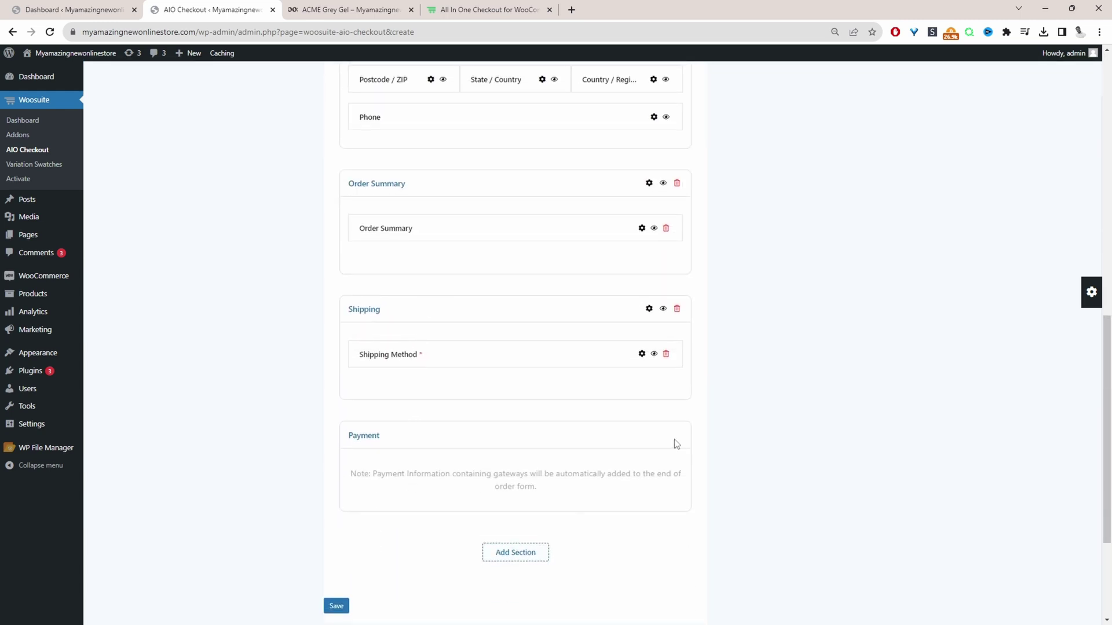
pyautogui.scroll(12, 541, 501)
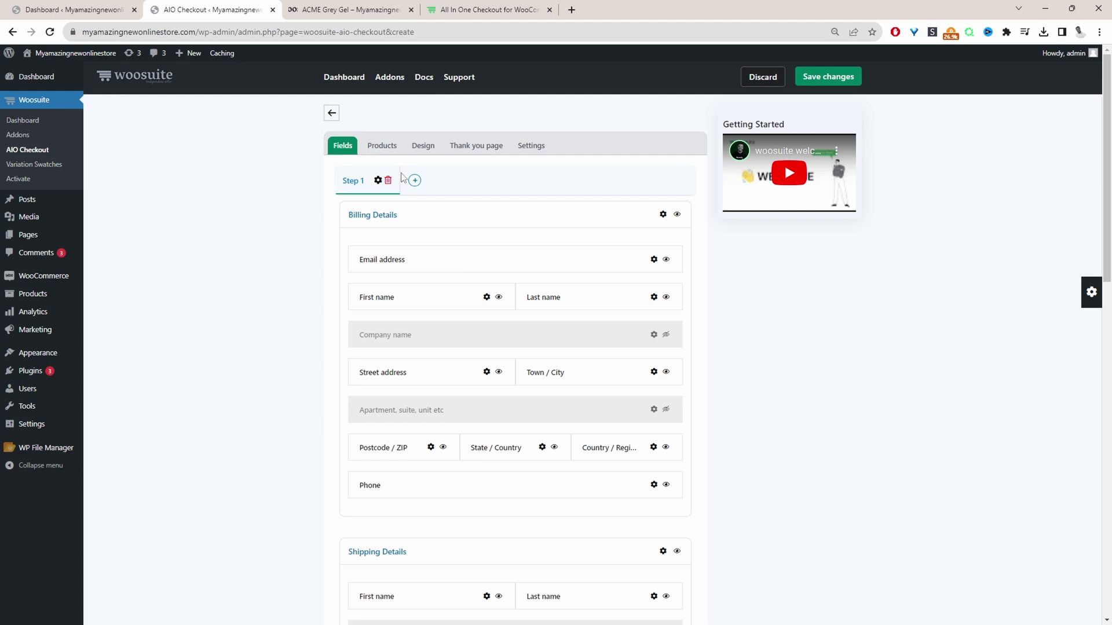
# Step: Add a second step and rename Step 1 to 'Billing & Shipping'
pyautogui.click(415, 180)
pyautogui.click(353, 183)
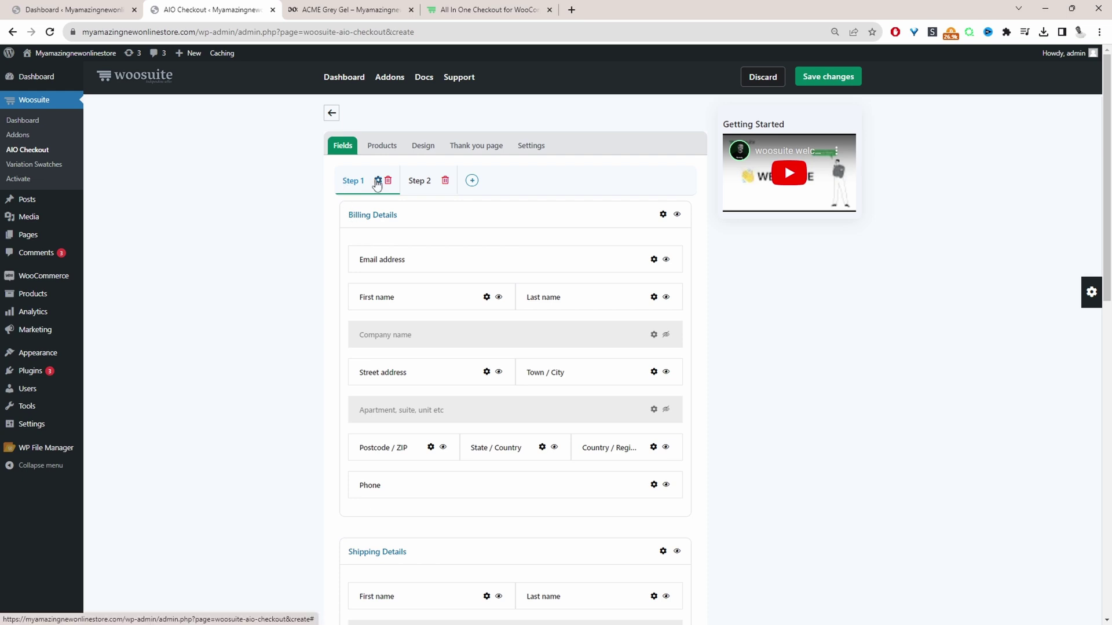
pyautogui.click(377, 181)
pyautogui.tripleClick(941, 159)
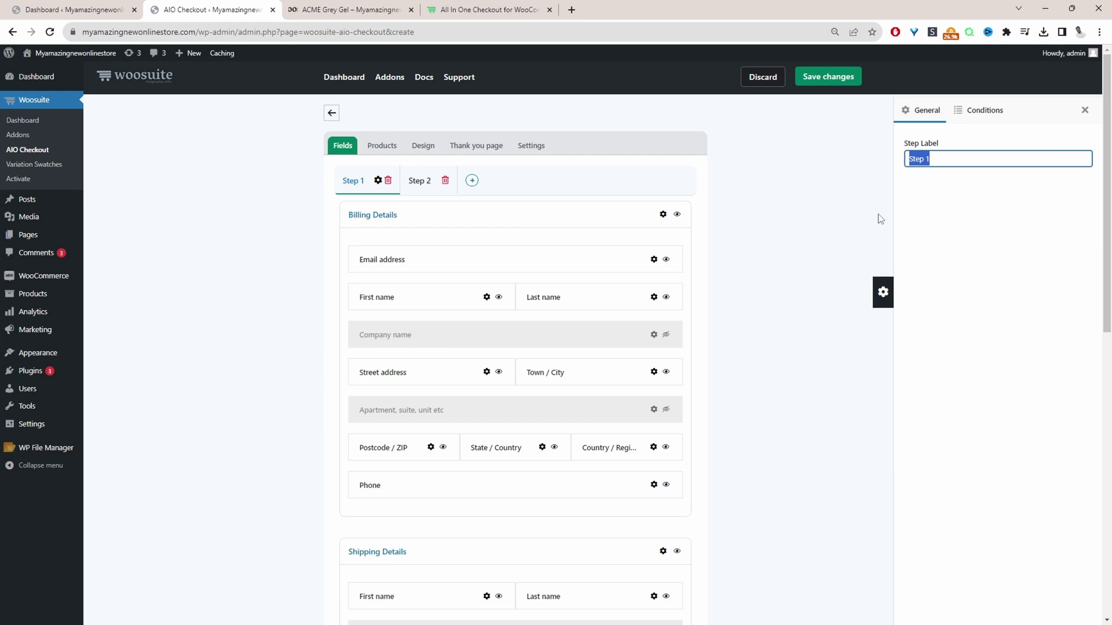
pyautogui.write('Billing & Shipping')
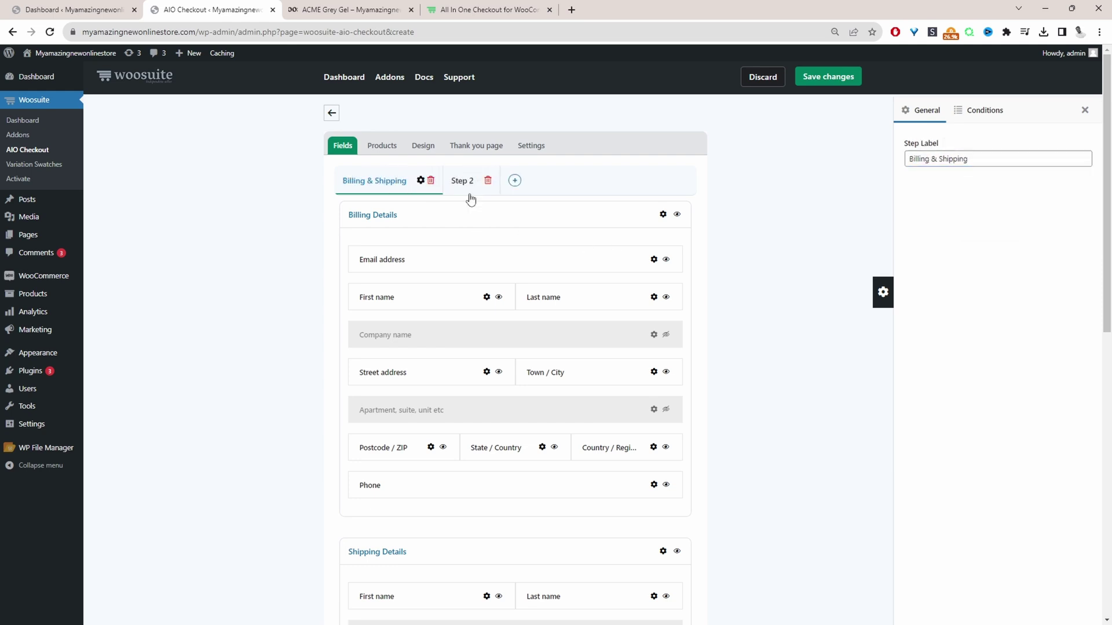
# Step: Rename the second step to 'Payments' and close the step settings panel
pyautogui.click(463, 183)
pyautogui.click(483, 182)
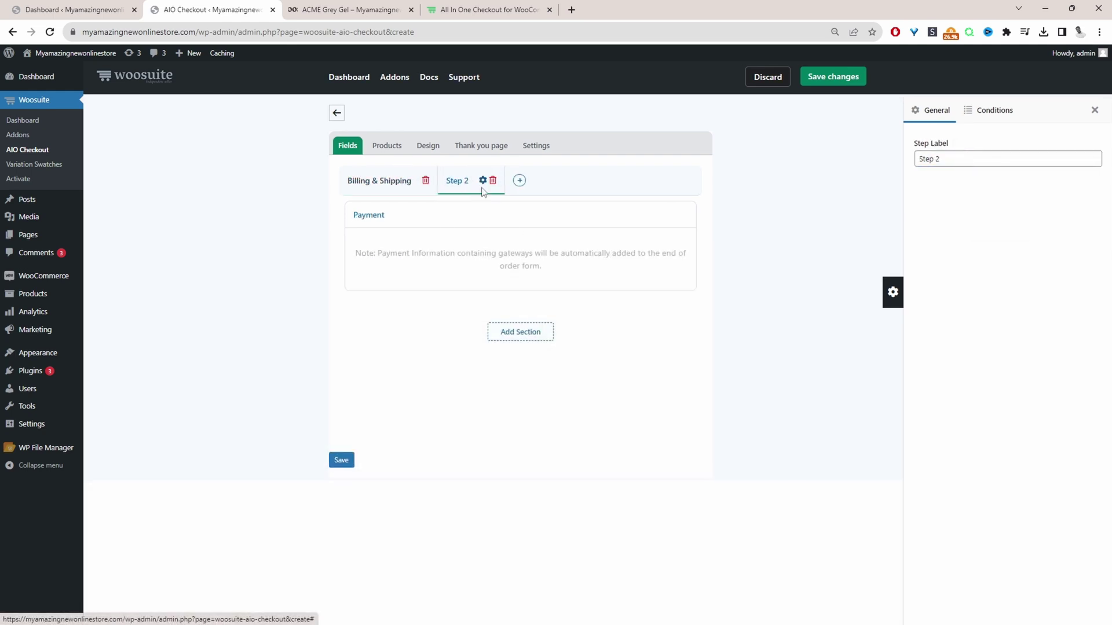
pyautogui.hotkey('ctrl', 'a')
pyautogui.write('Payments')
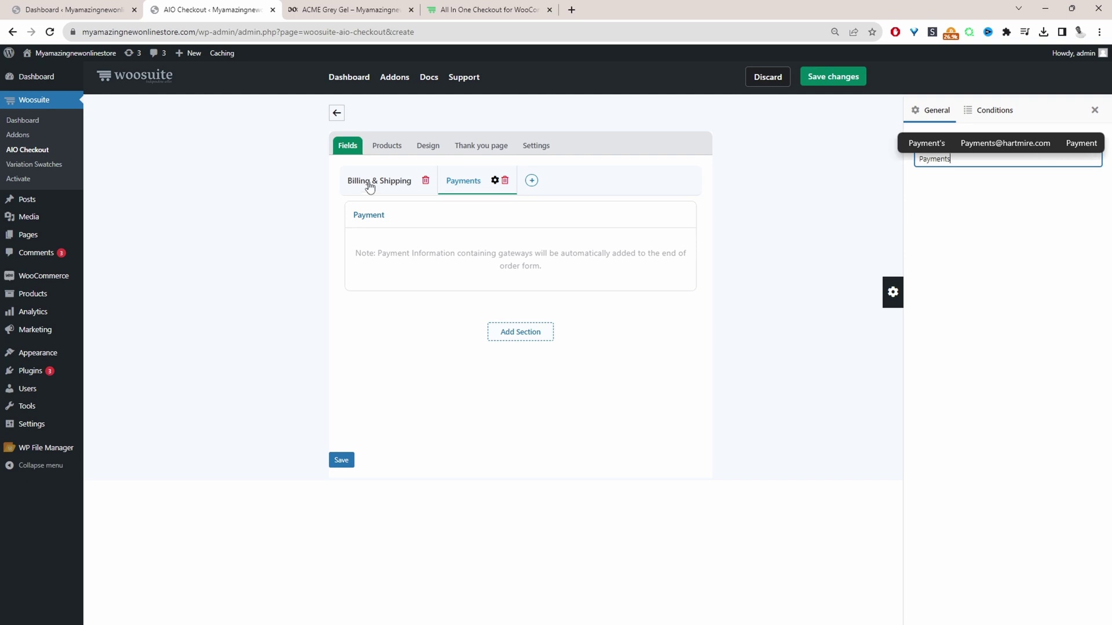
pyautogui.click(367, 182)
pyautogui.click(749, 356)
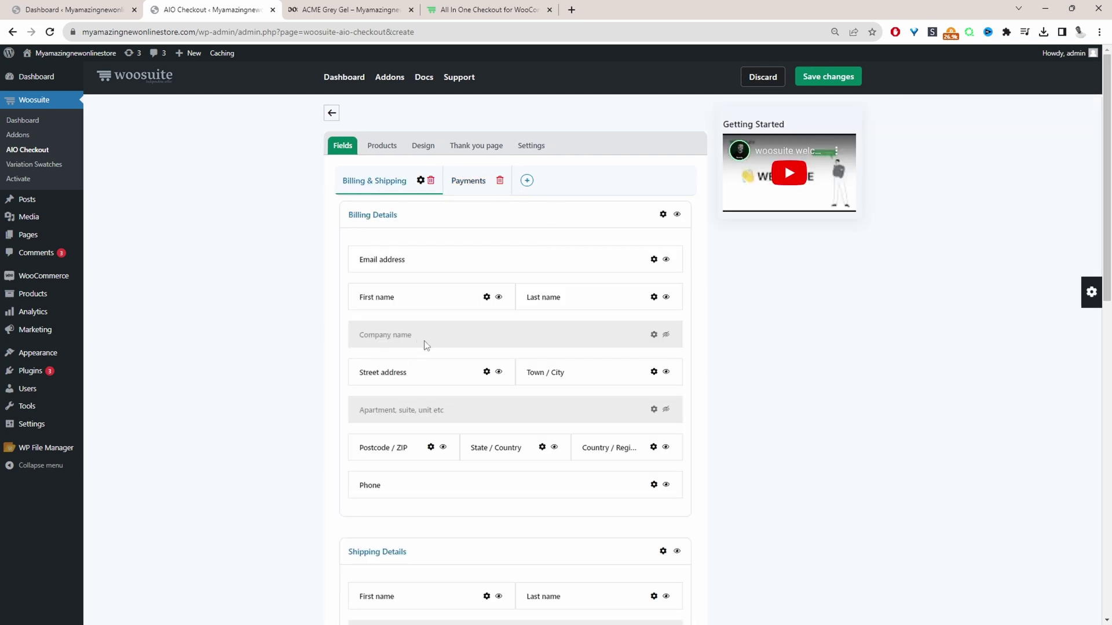
# Step: Try out the Billing Details fields, leaving no extra Select field and Email address first
pyautogui.click(1093, 296)
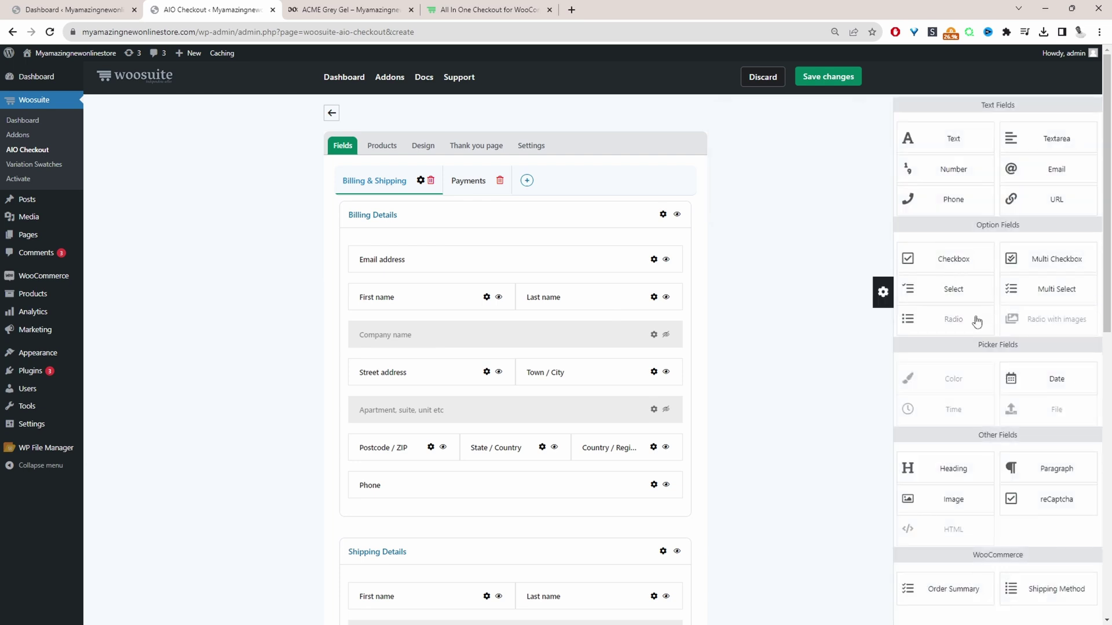
pyautogui.moveTo(957, 294); pyautogui.dragTo(536, 385)
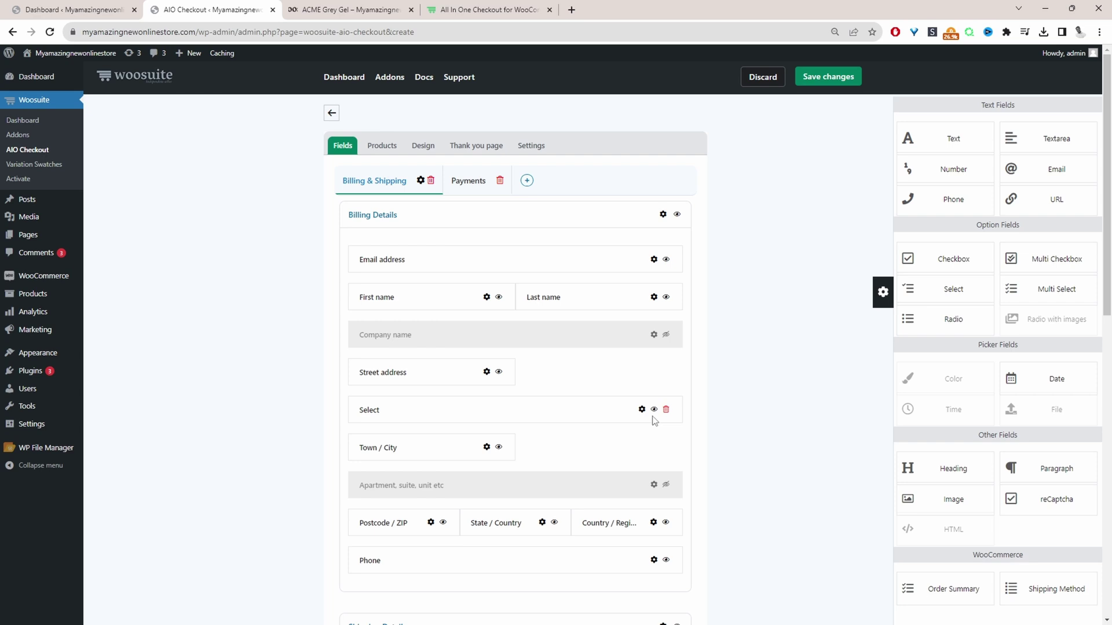
pyautogui.click(665, 410)
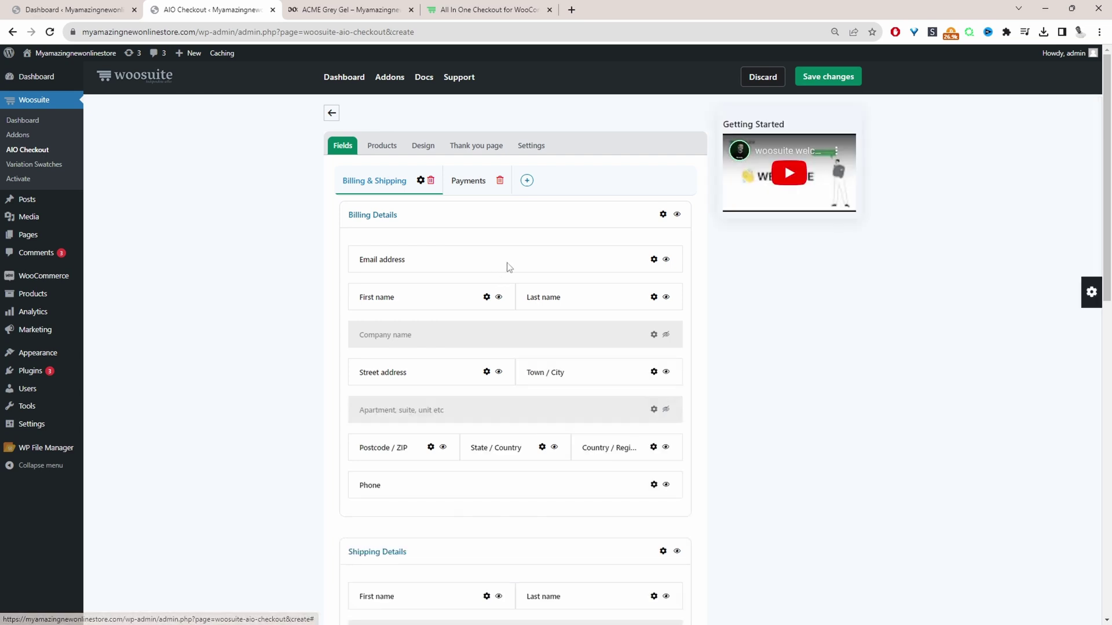
pyautogui.moveTo(509, 266); pyautogui.dragTo(528, 306)
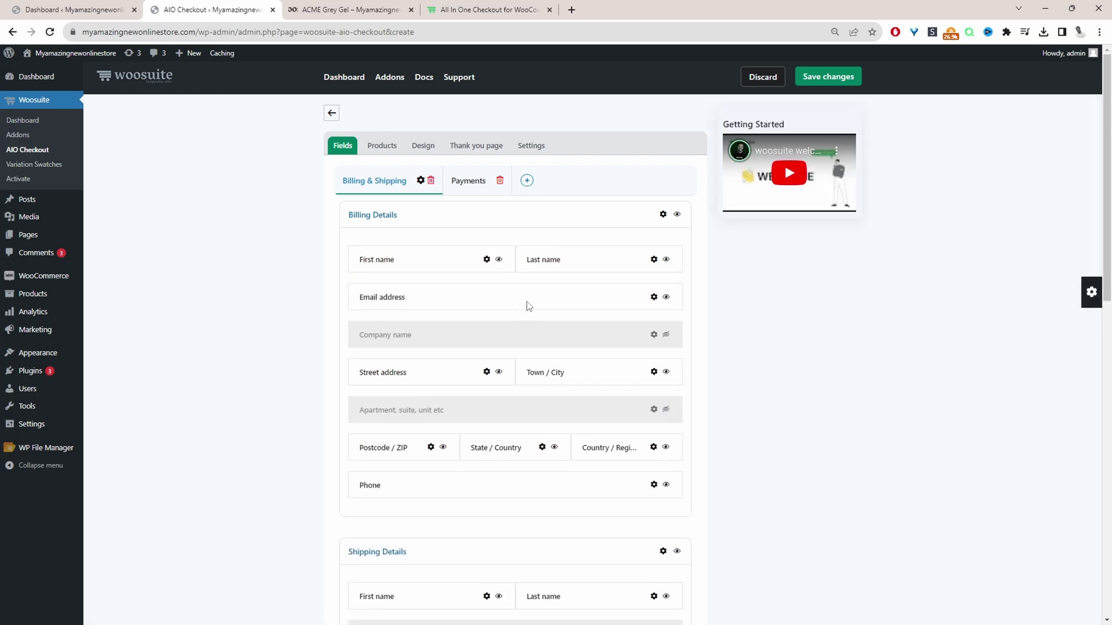
pyautogui.click(666, 297)
pyautogui.click(664, 297)
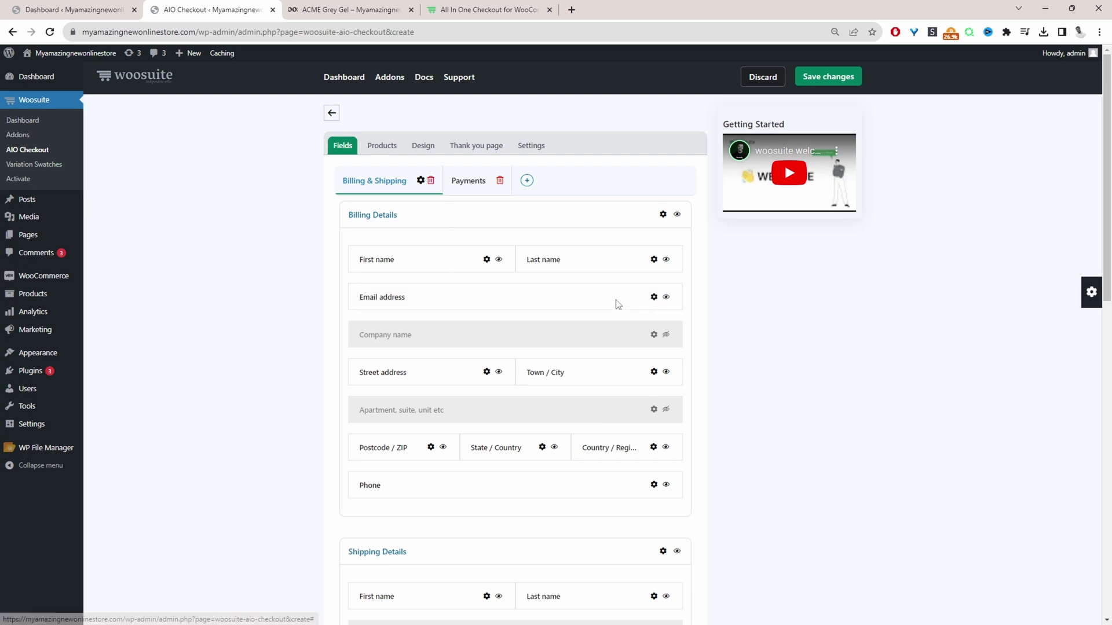
pyautogui.moveTo(616, 300); pyautogui.dragTo(476, 255)
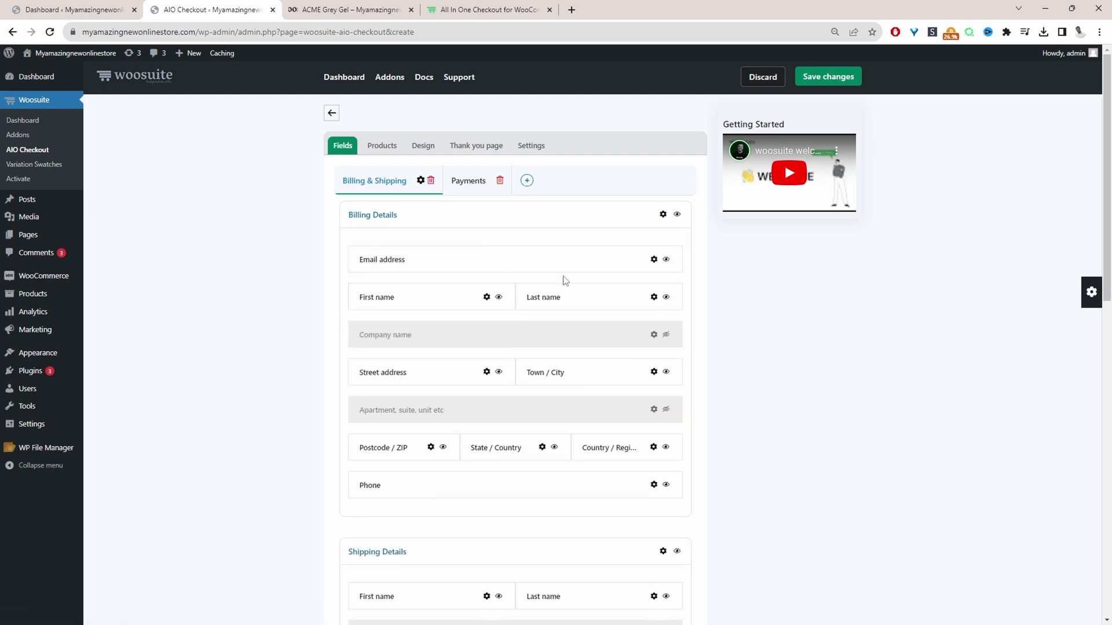
# Step: Rename the New Section to 'MISC' and drop a Select field into it
pyautogui.scroll(-15, 566, 281)
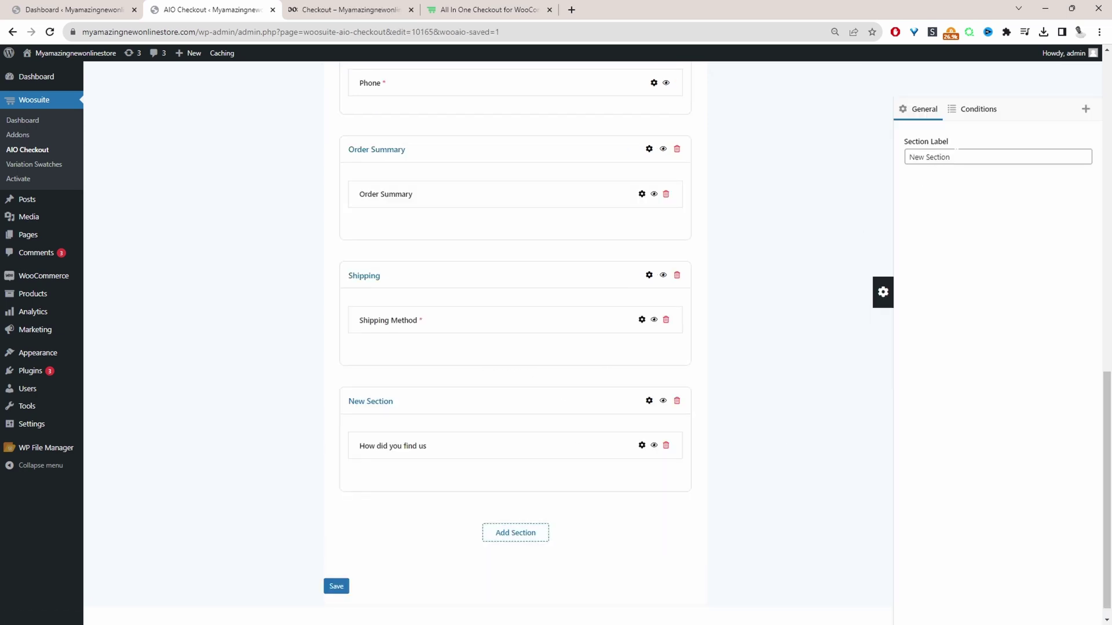
pyautogui.moveTo(951, 157); pyautogui.dragTo(889, 156)
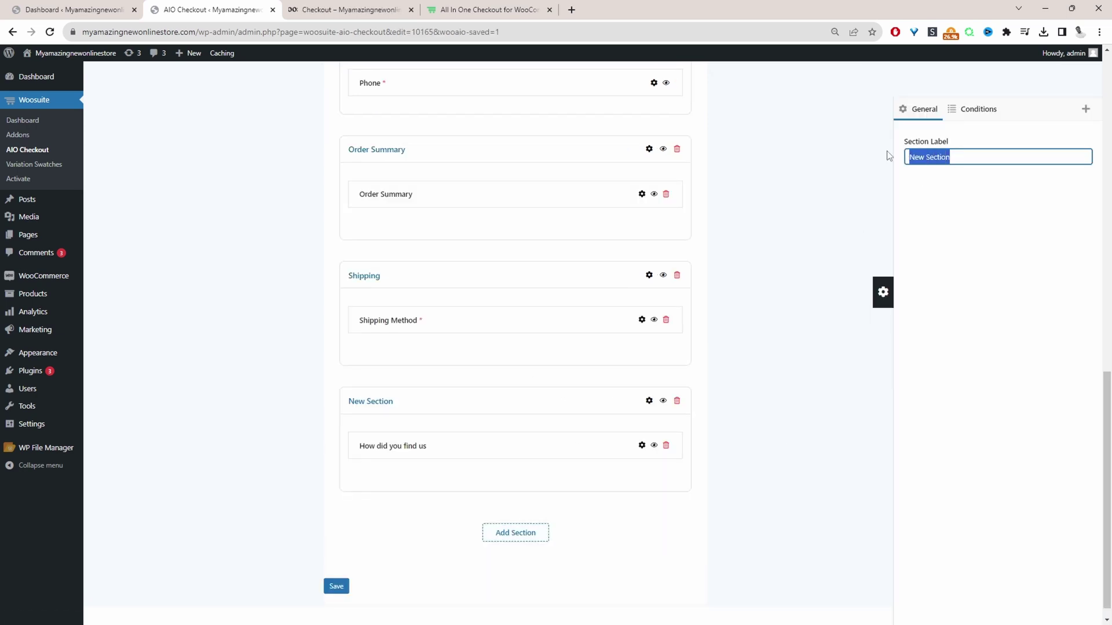
pyautogui.write('MISc')
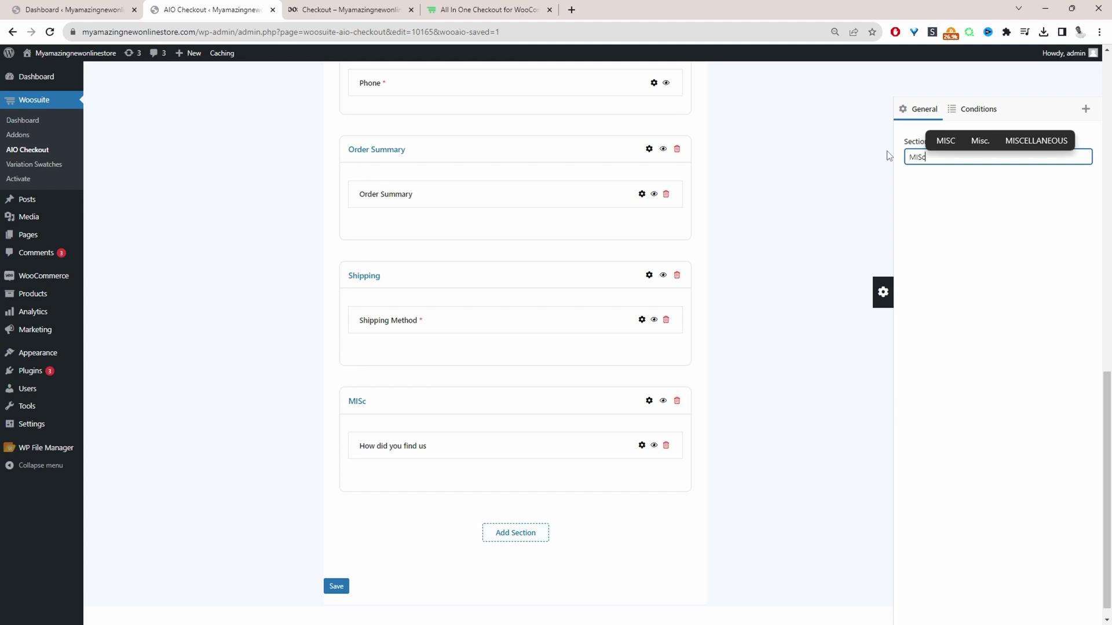
pyautogui.click(945, 140)
pyautogui.click(1086, 109)
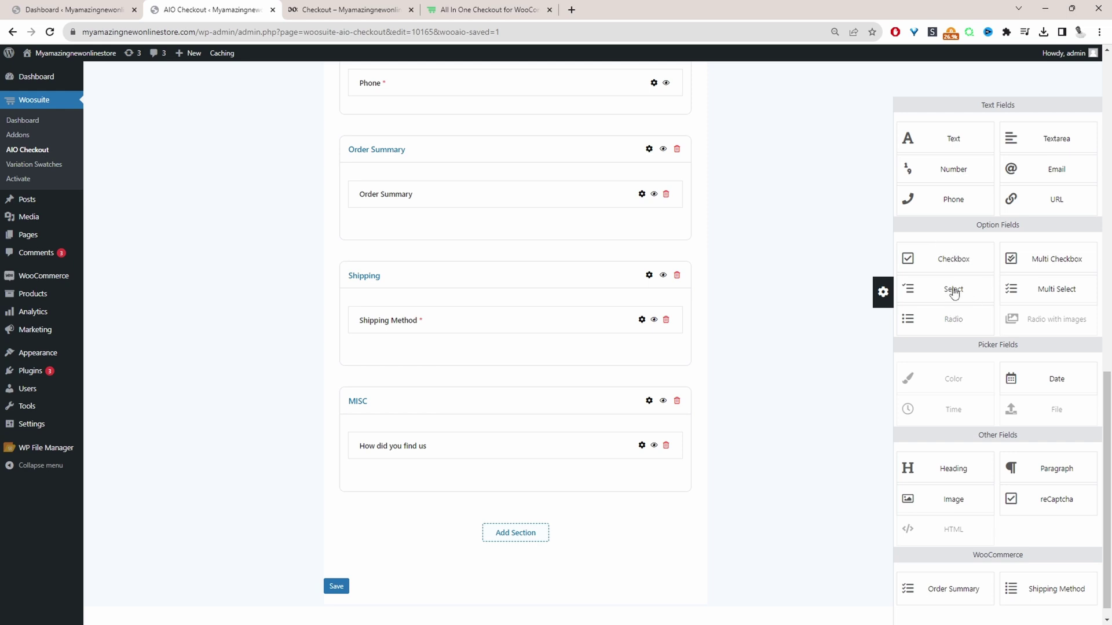
pyautogui.moveTo(954, 292); pyautogui.dragTo(461, 446)
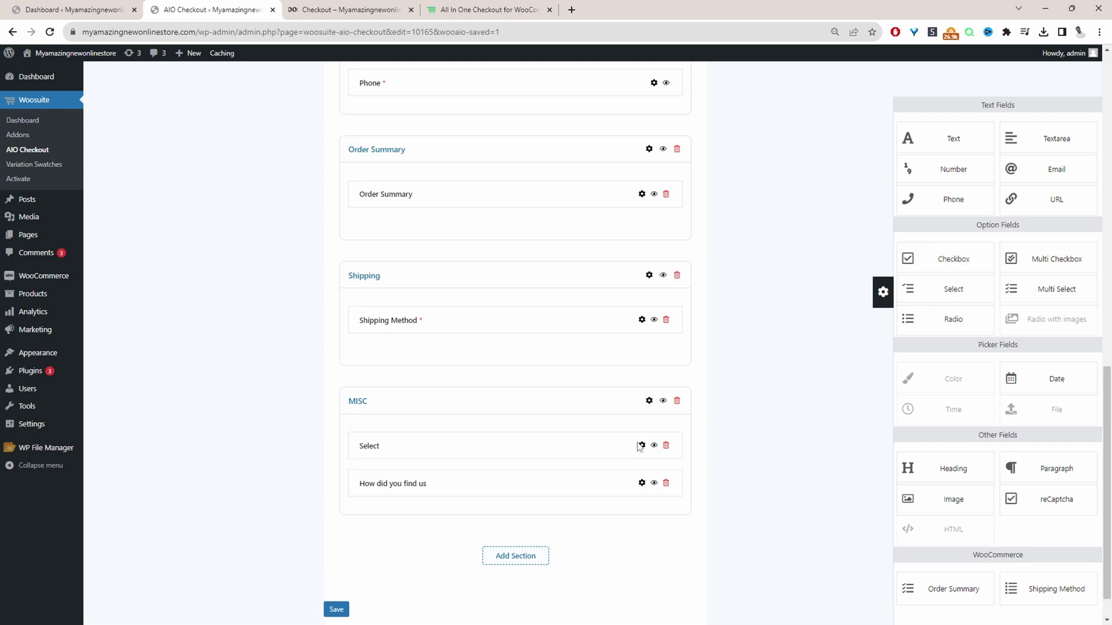
# Step: Label the new Select field 'How did you find us'
pyautogui.click(641, 446)
pyautogui.click(961, 267)
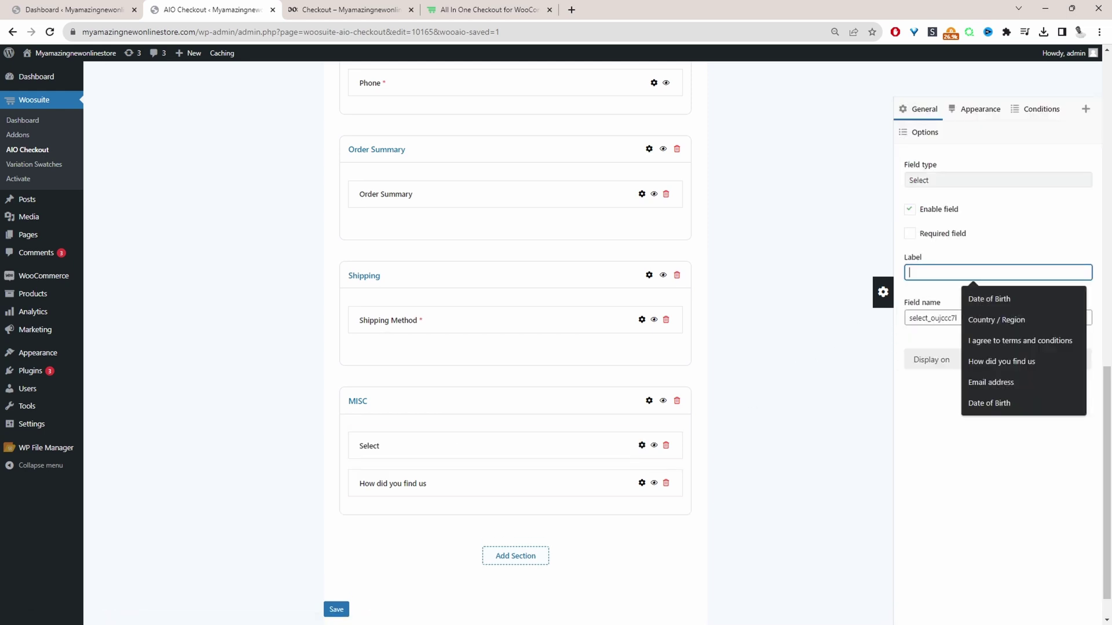
pyautogui.click(979, 363)
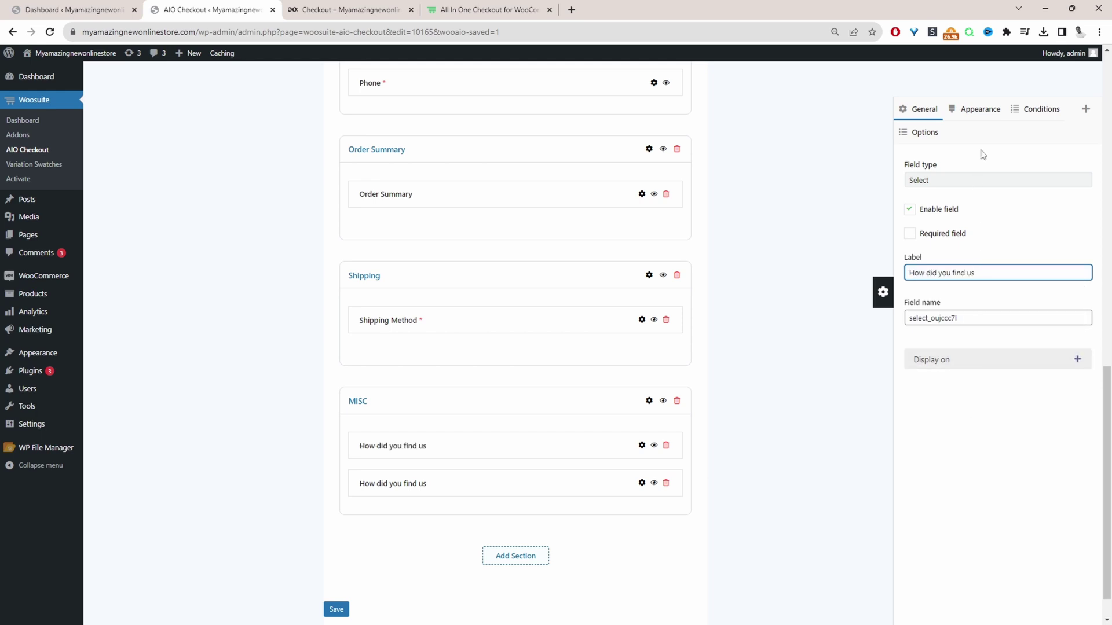
# Step: Give the field options Search/search and Friends/friends
pyautogui.click(924, 133)
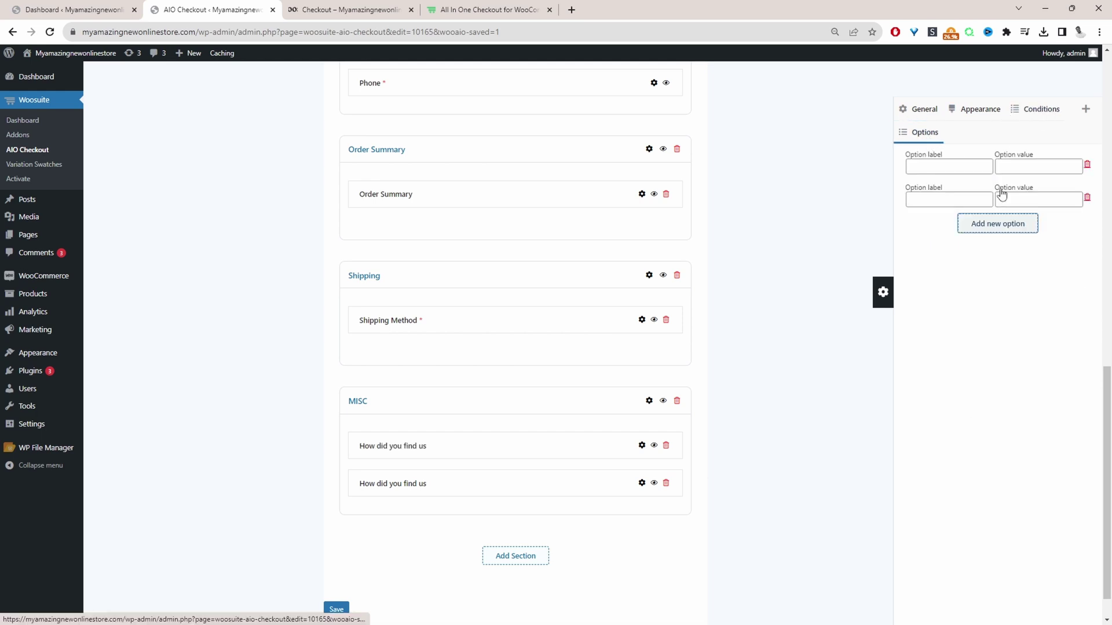
pyautogui.click(995, 234)
pyautogui.click(949, 167)
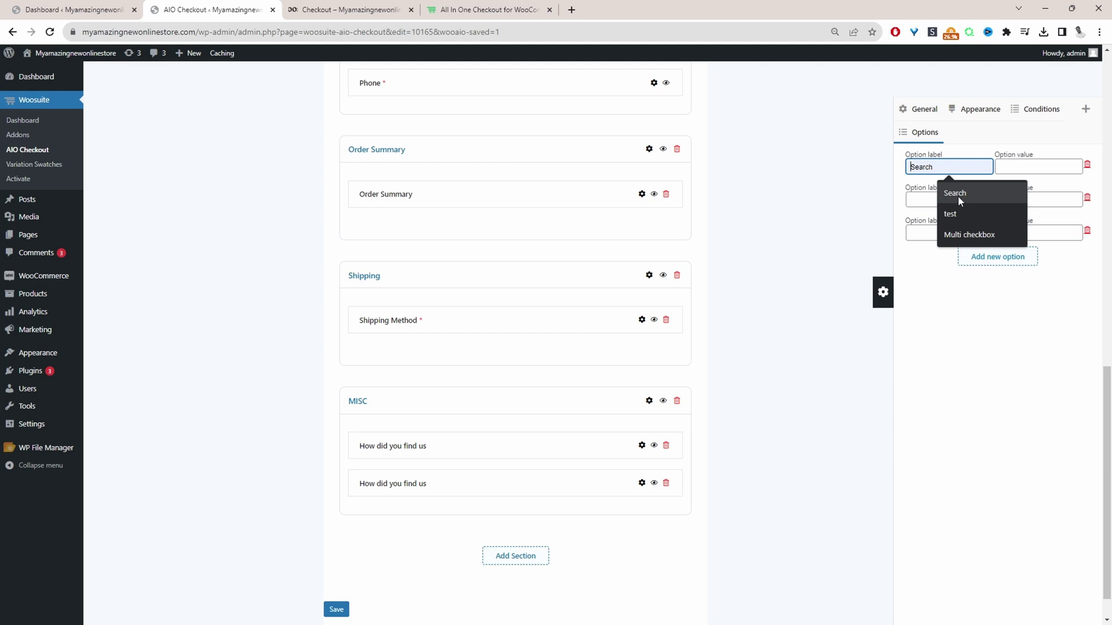
pyautogui.click(958, 196)
pyautogui.click(1013, 169)
pyautogui.click(955, 199)
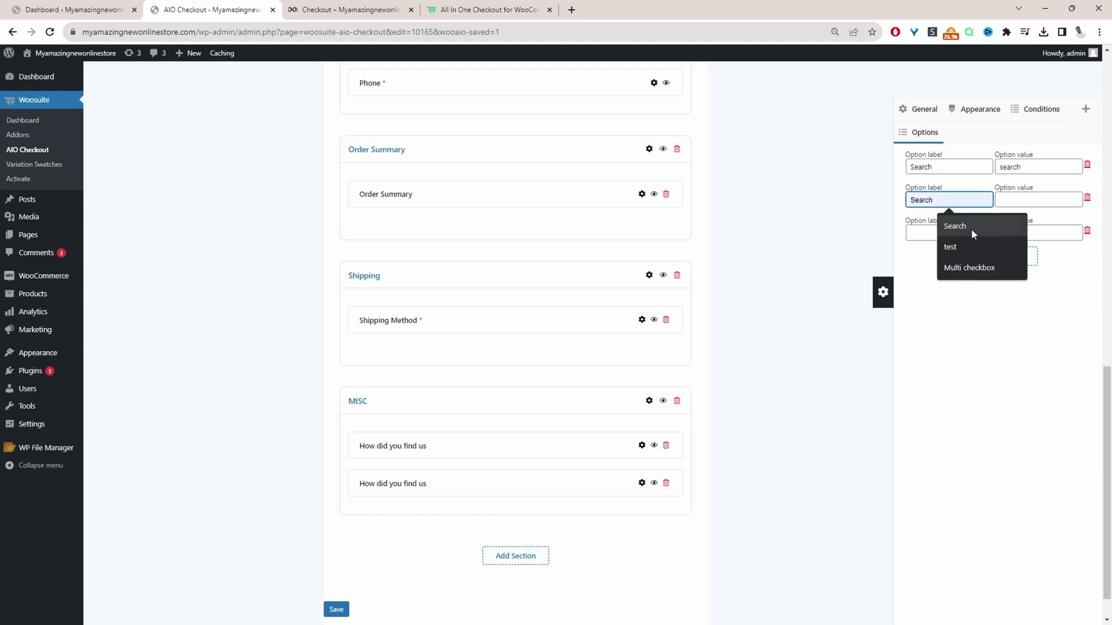
pyautogui.write('F')
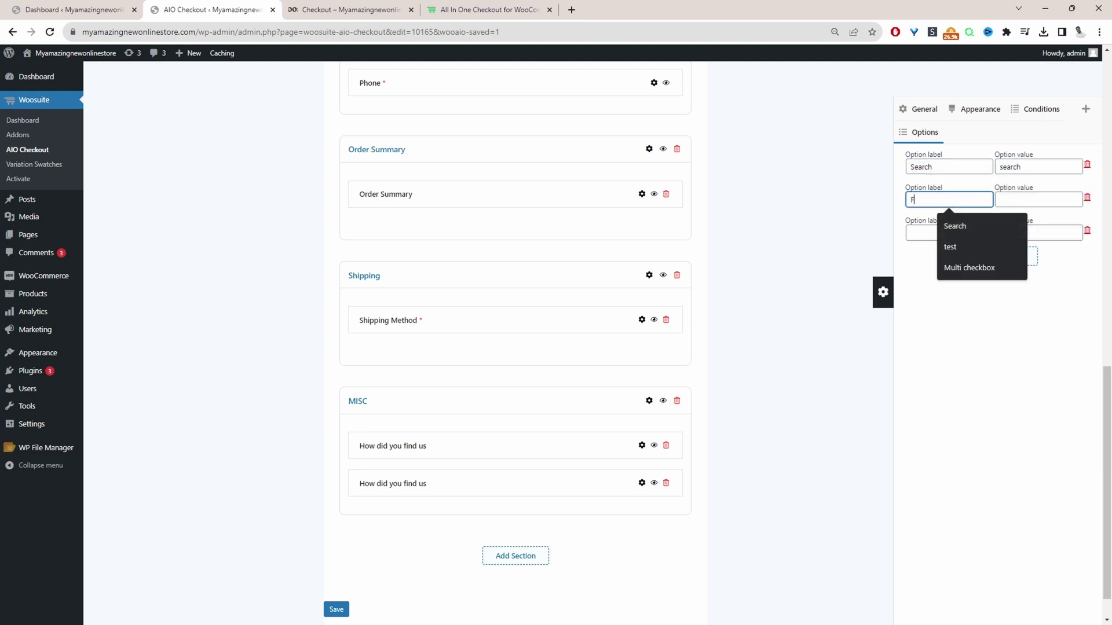
pyautogui.write('riends')
pyautogui.press('Tab')
pyautogui.write('fr')
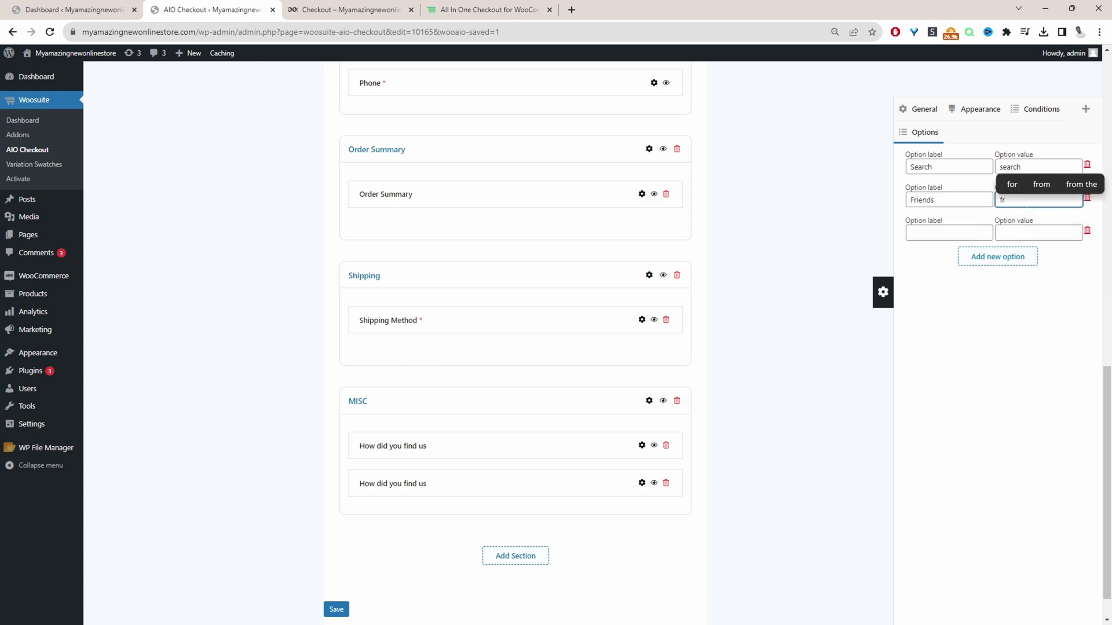
pyautogui.write('iends')
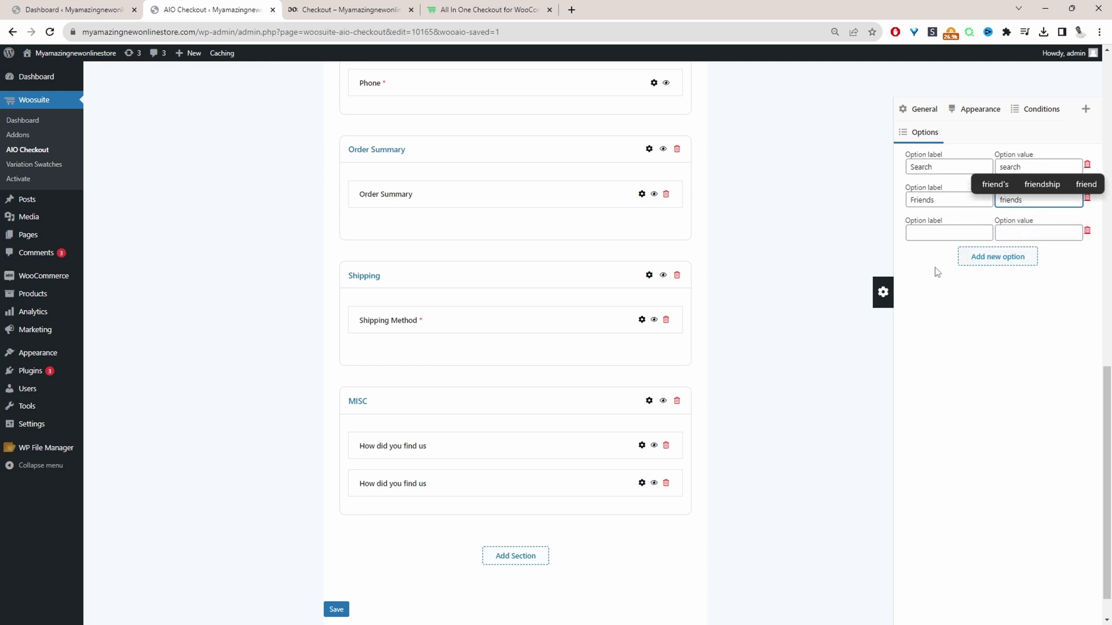
# Step: Delete the duplicate 'How did you find us' field and open the MISC section's Conditions settings
pyautogui.click(1086, 109)
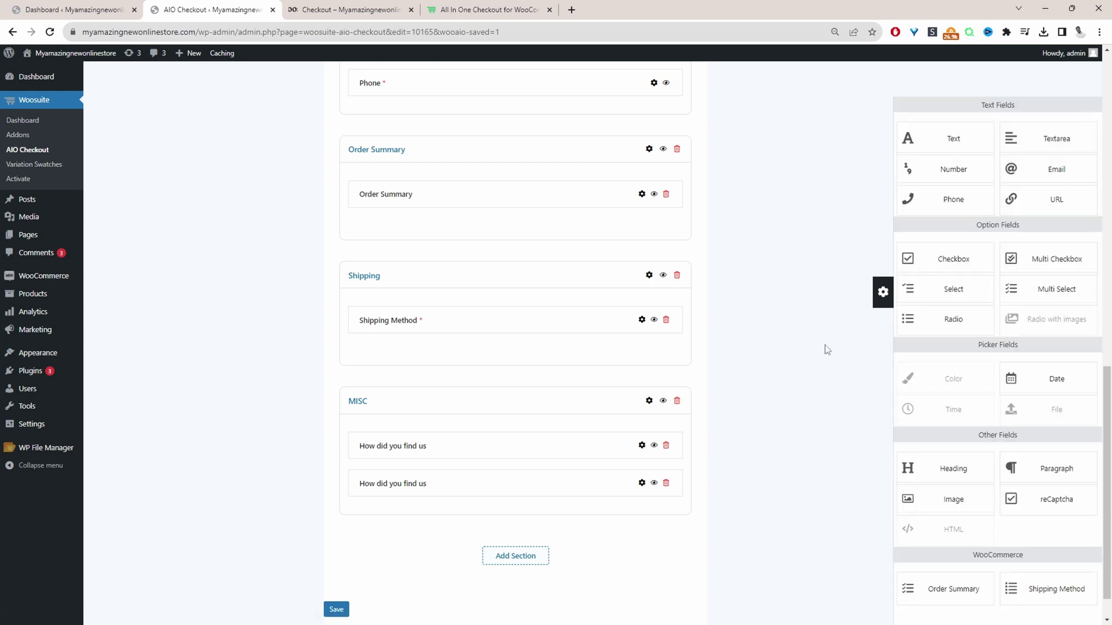
pyautogui.click(666, 446)
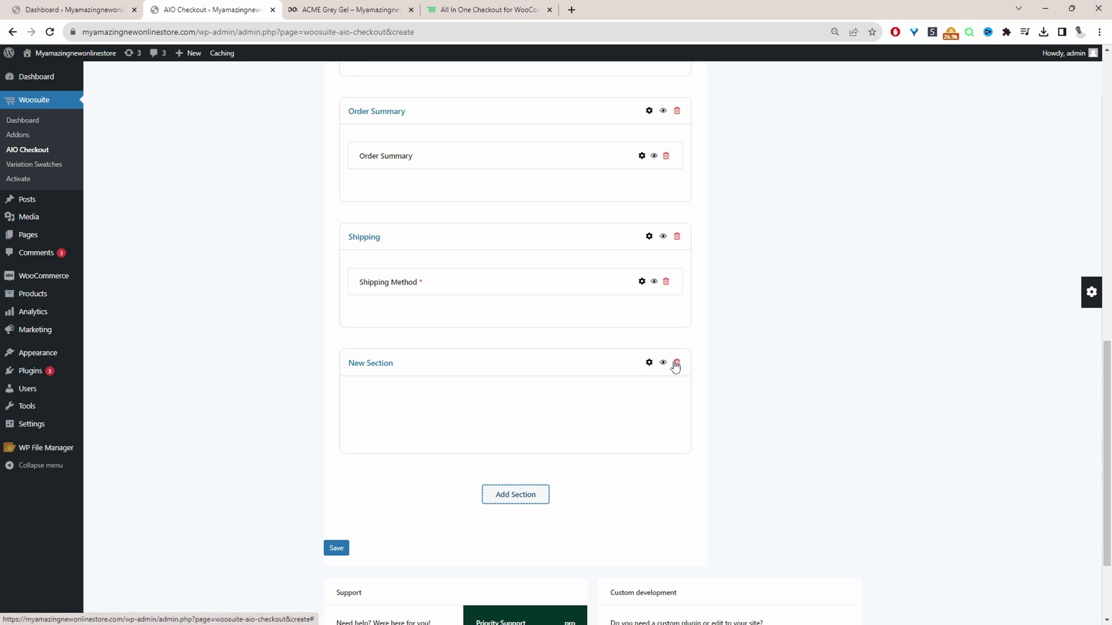
pyautogui.click(649, 363)
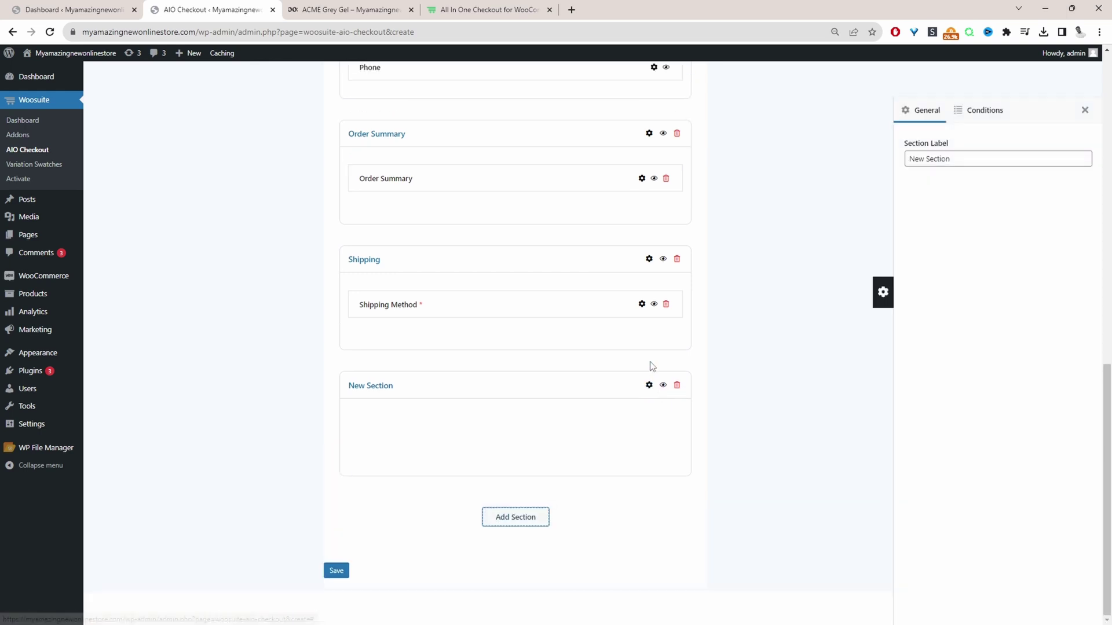
pyautogui.click(978, 110)
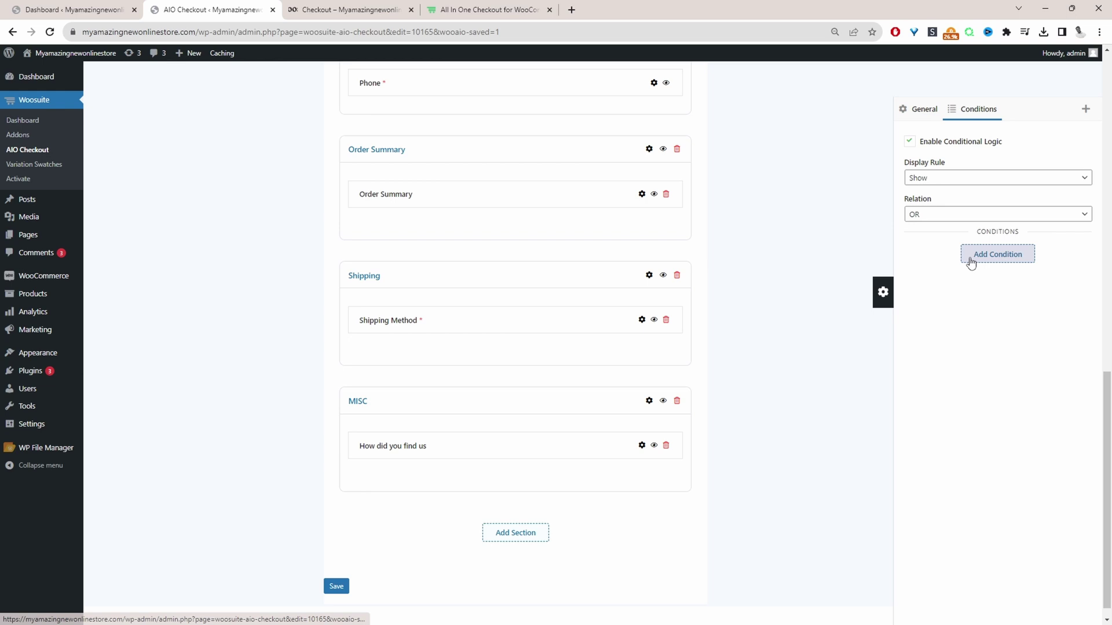
# Step: Set the MISC section's display rule to Show with relation AND
pyautogui.click(949, 190)
pyautogui.click(948, 206)
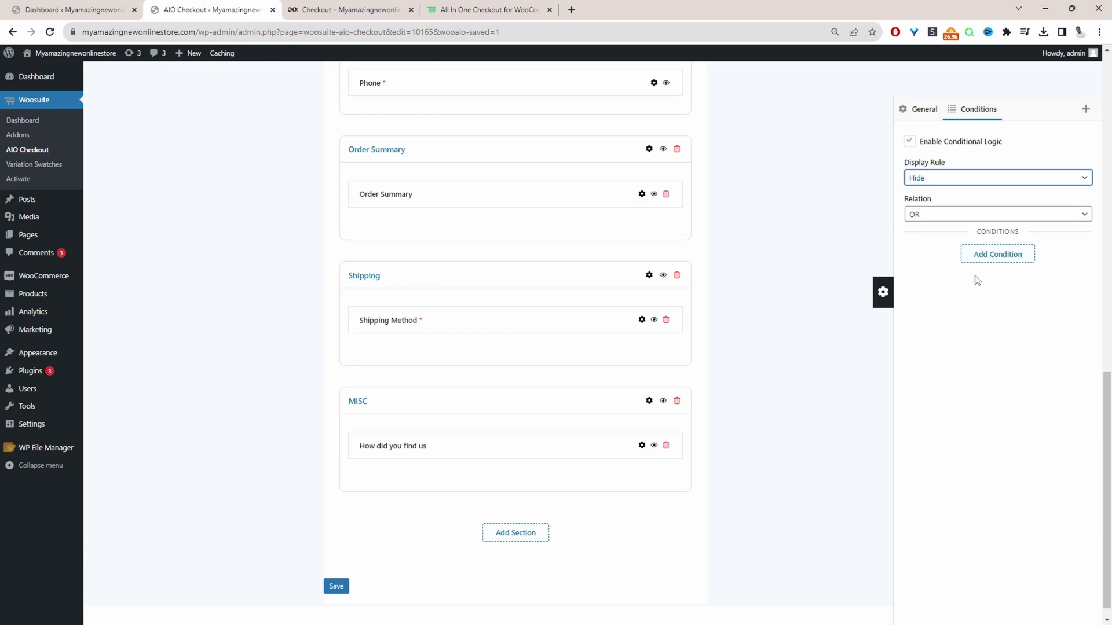
pyautogui.click(935, 178)
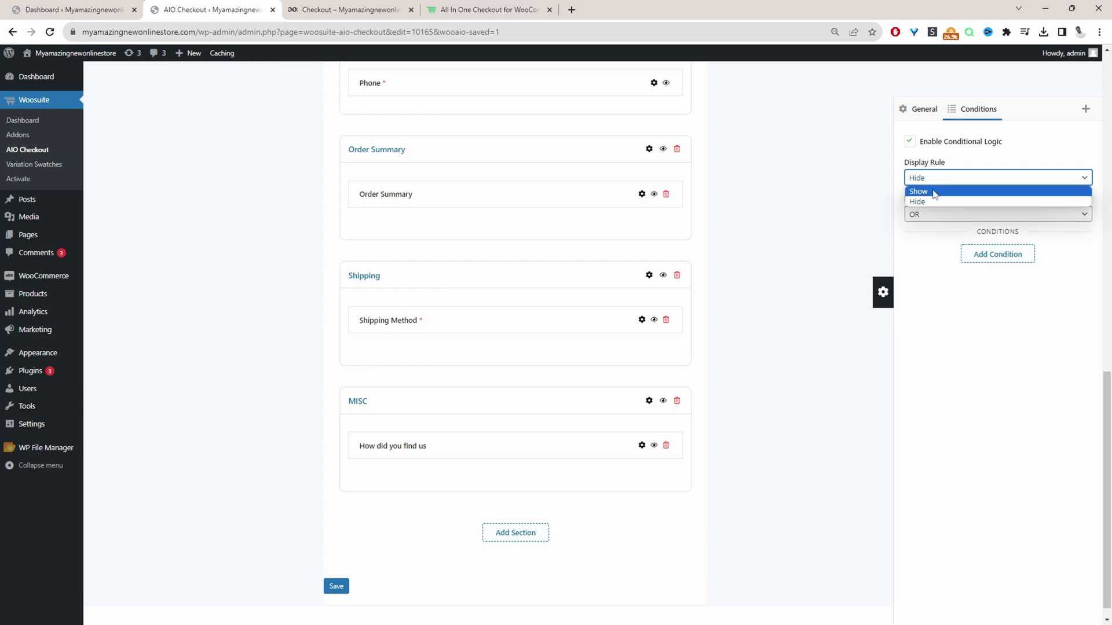
pyautogui.click(934, 193)
pyautogui.click(944, 216)
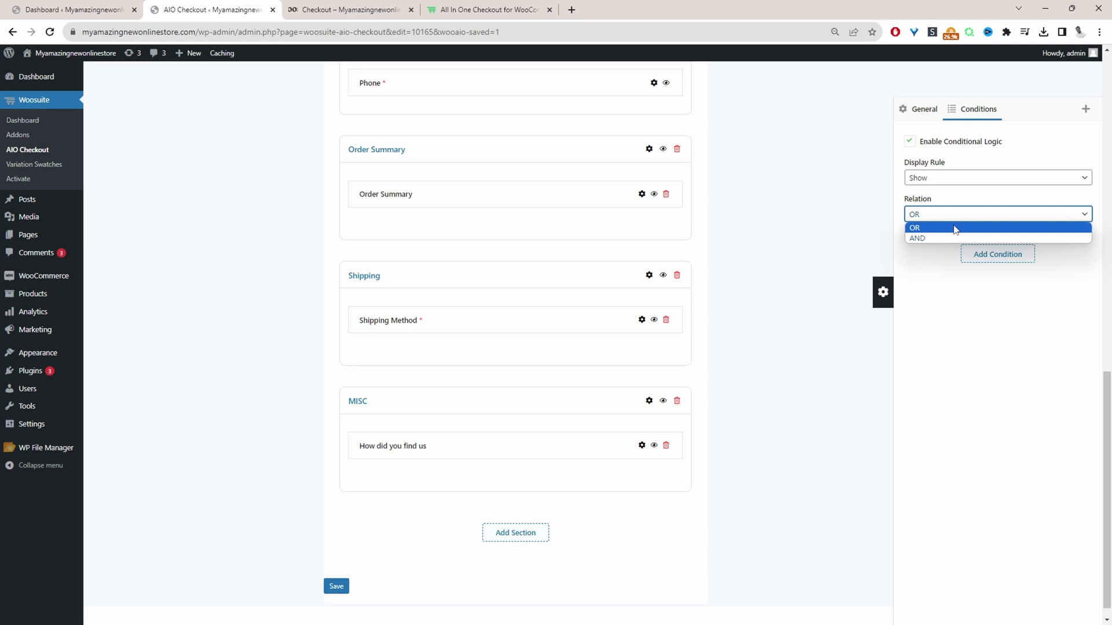
pyautogui.click(956, 239)
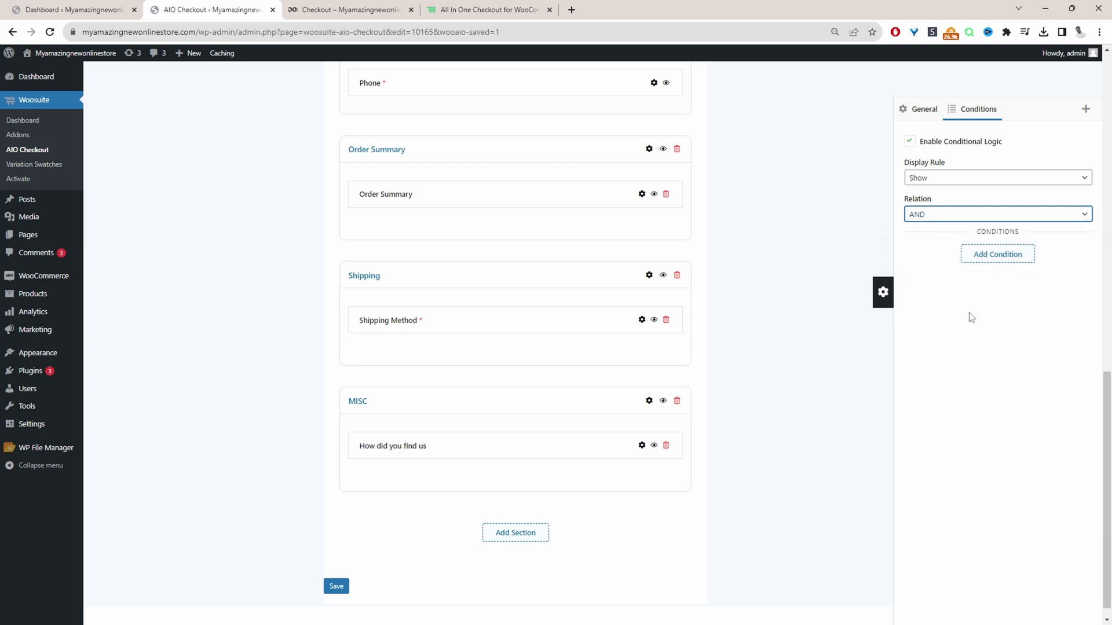
# Step: Add a Products Is condition row and remove the extra Categories row
pyautogui.click(998, 253)
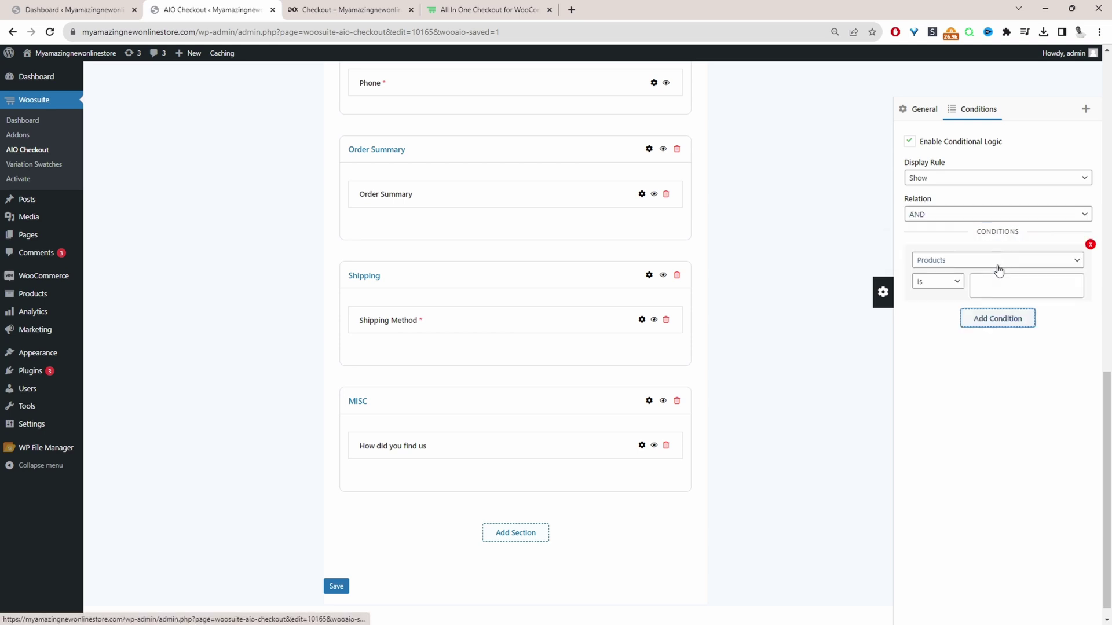
pyautogui.click(999, 322)
pyautogui.click(991, 325)
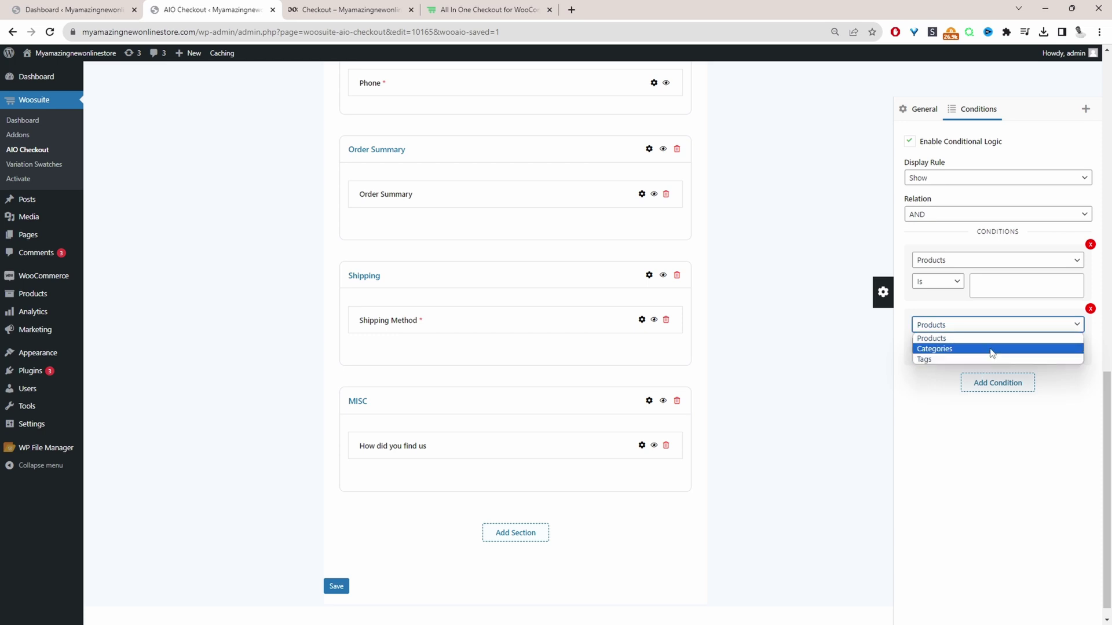
pyautogui.click(992, 349)
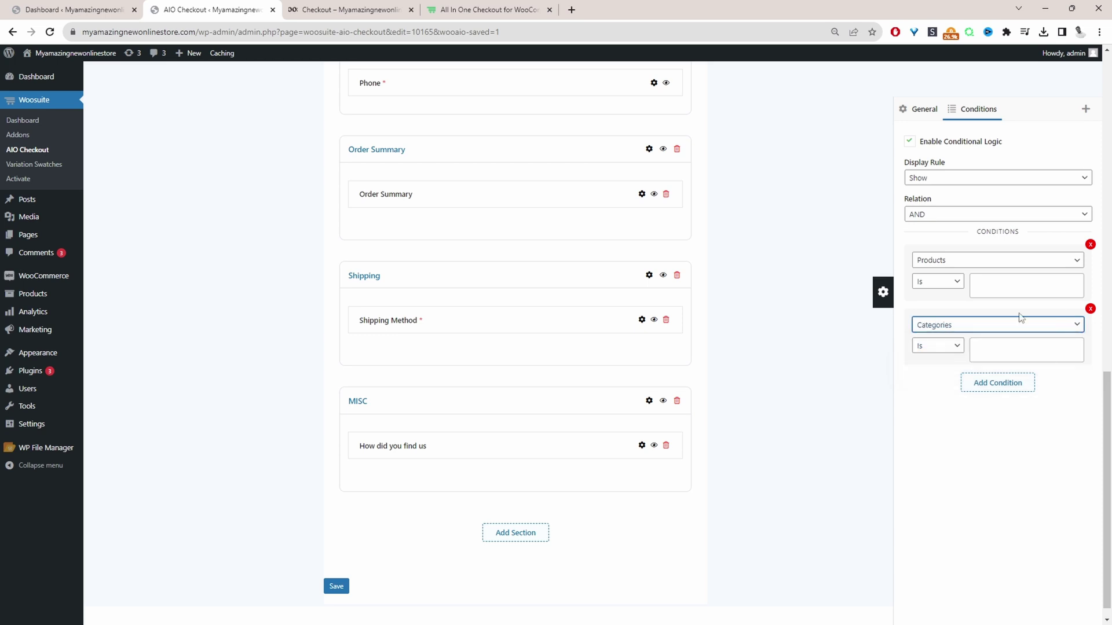
pyautogui.click(1091, 309)
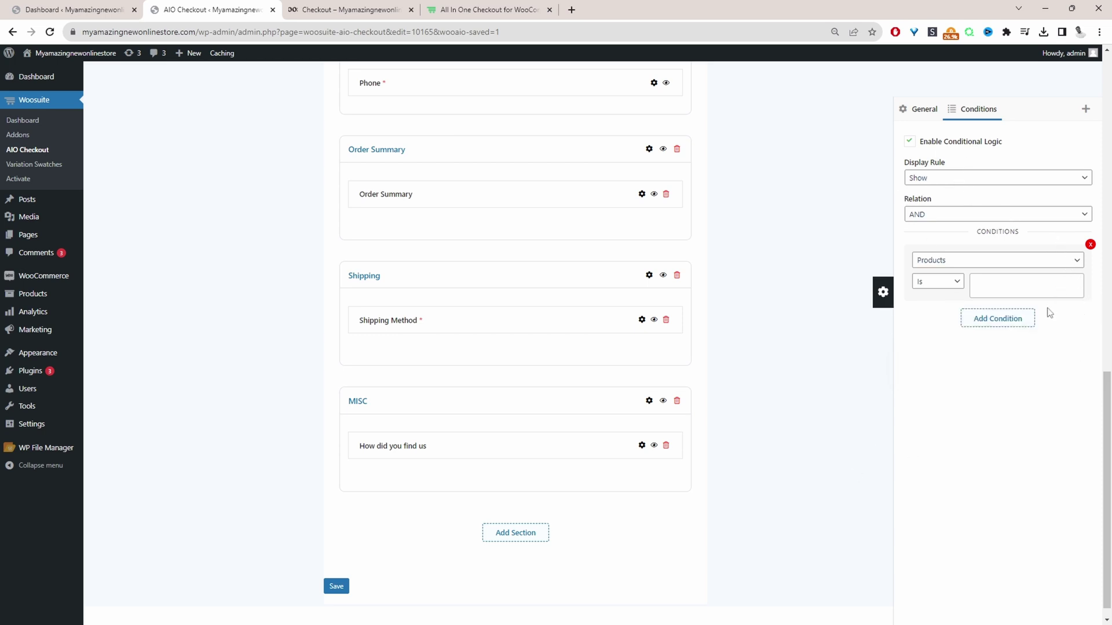
# Step: Set the MISC section's condition to Categories Is All Action Figures and close the conditions panel
pyautogui.click(965, 269)
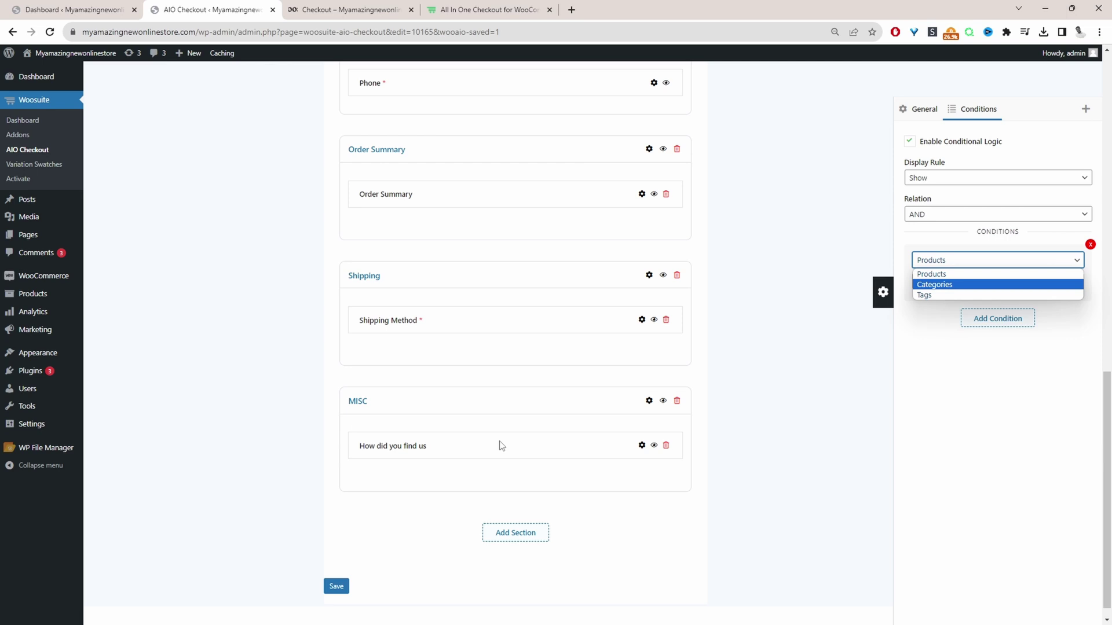
pyautogui.click(947, 286)
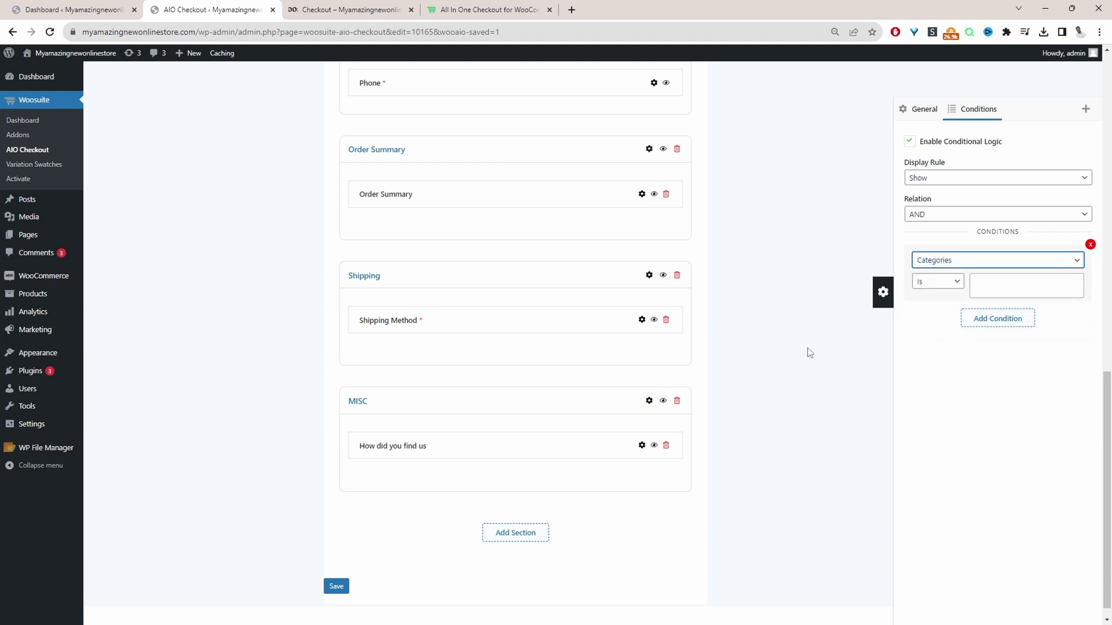
pyautogui.click(1026, 285)
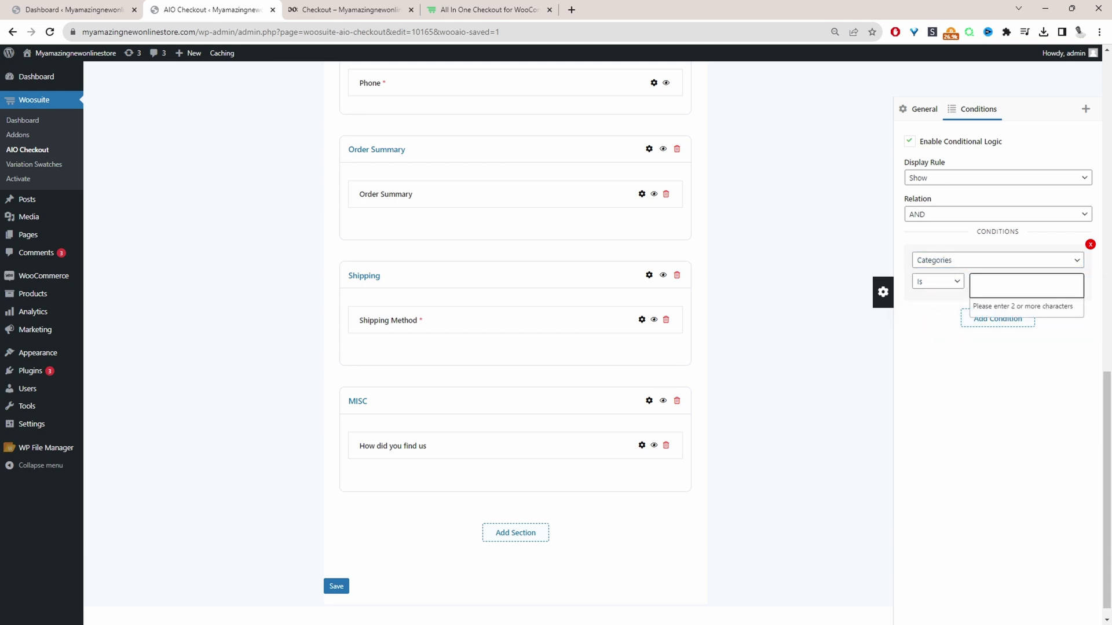
pyautogui.write('adtion')
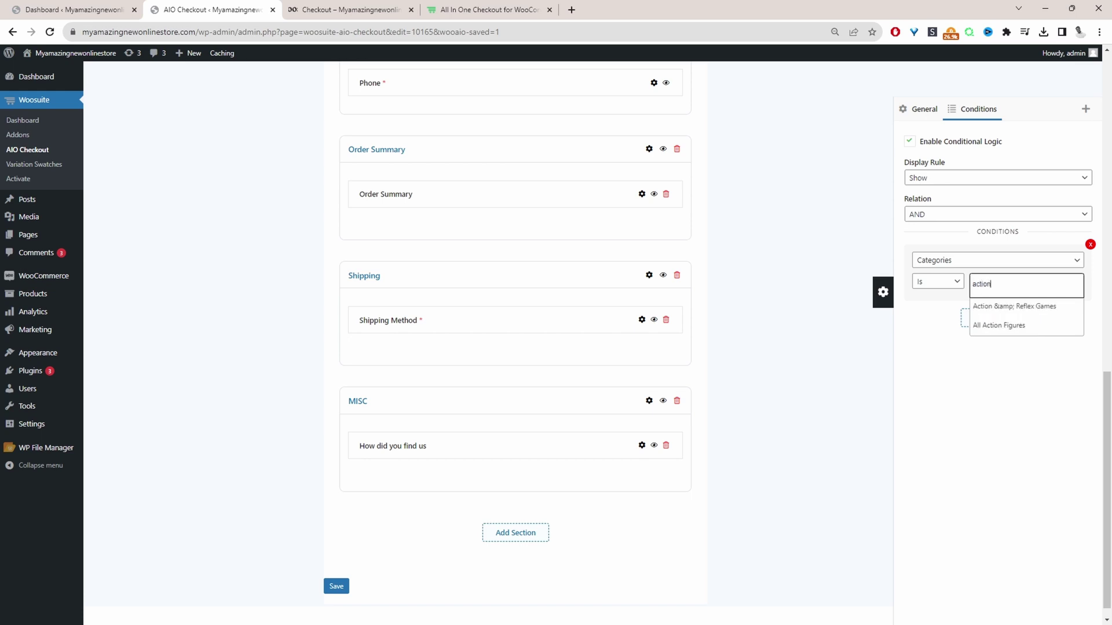
pyautogui.click(1040, 306)
pyautogui.click(412, 454)
pyautogui.scroll(-4, 415, 454)
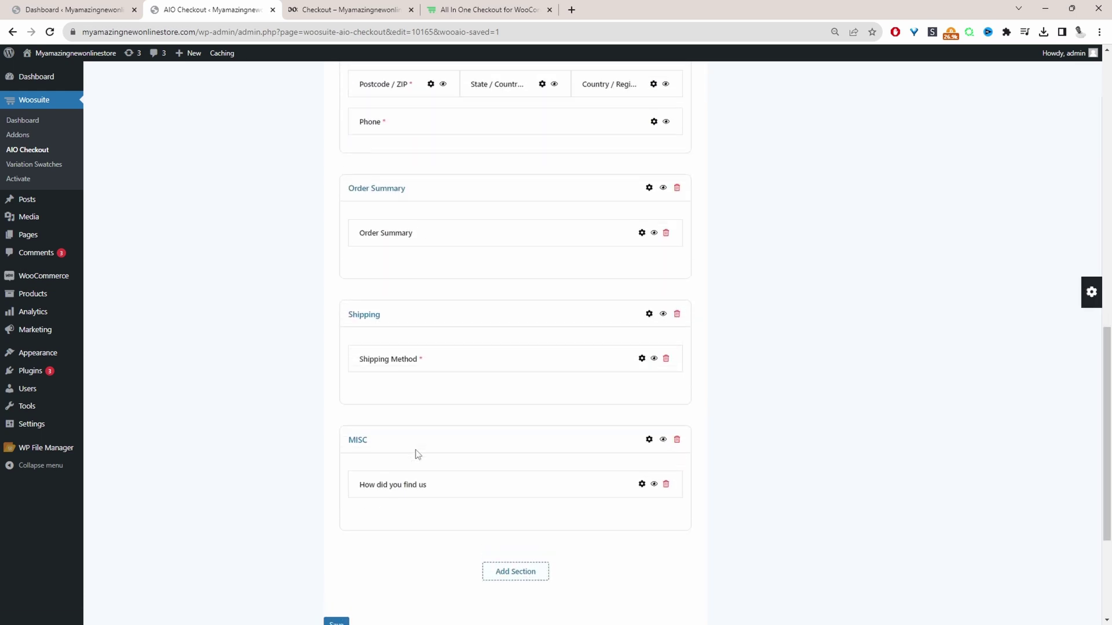
pyautogui.scroll(1, 411, 539)
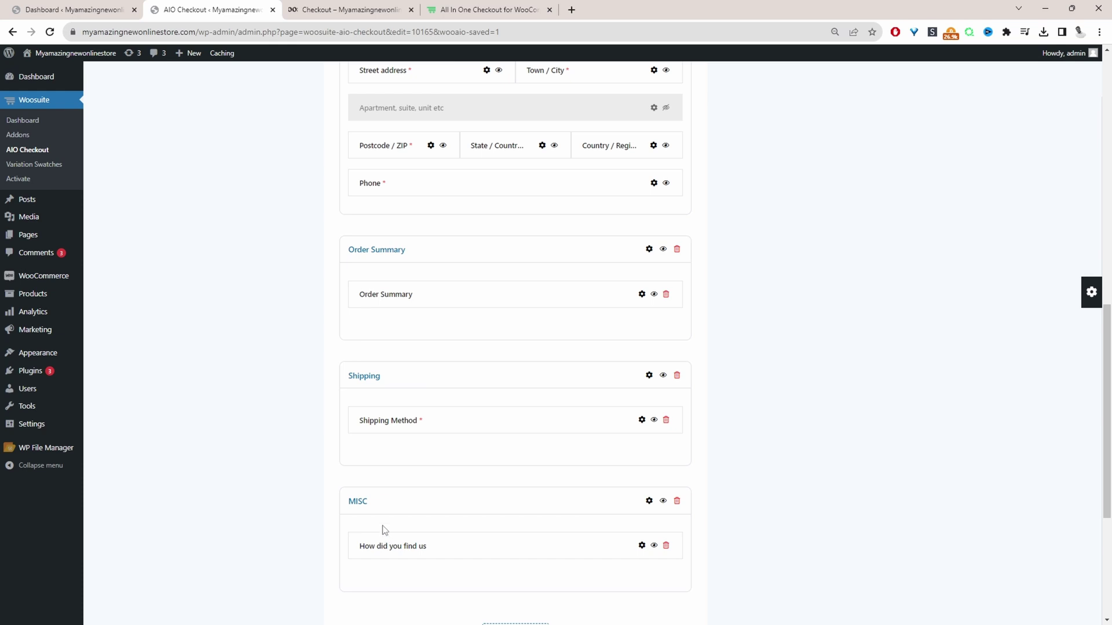
pyautogui.scroll(-1, 383, 530)
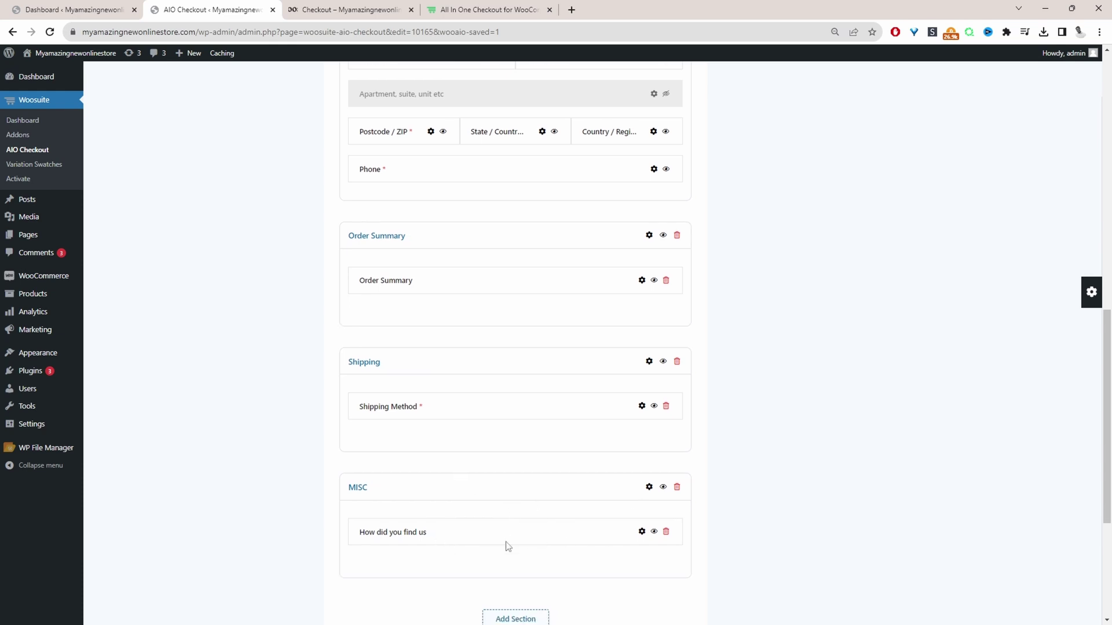
pyautogui.scroll(15, 525, 552)
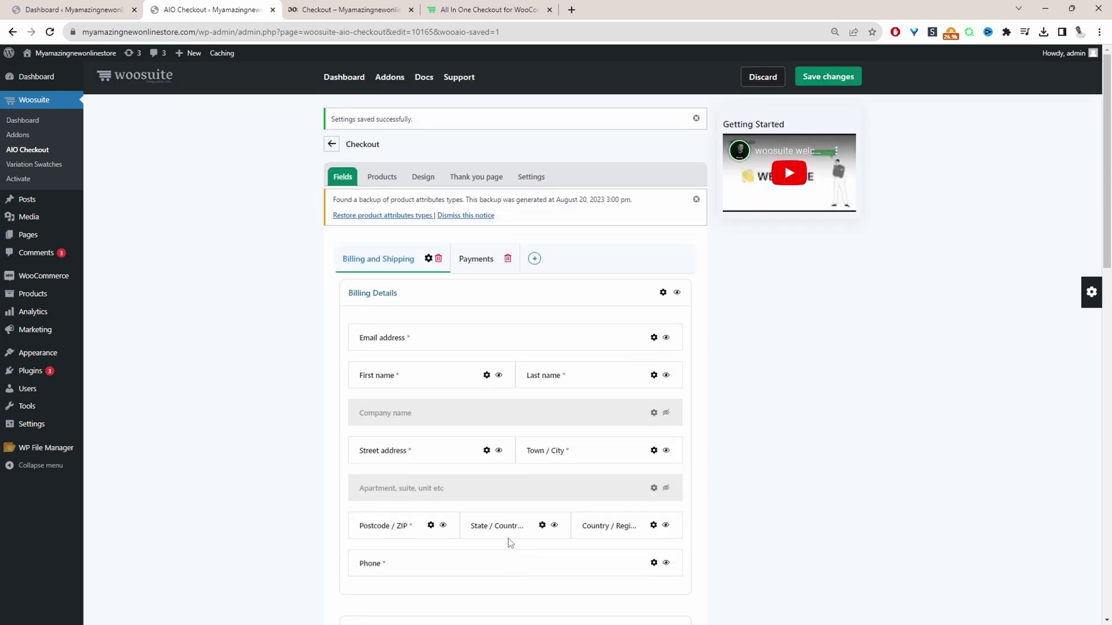
# Step: Choose the Multiple Columns Modern checkout design template
pyautogui.click(421, 177)
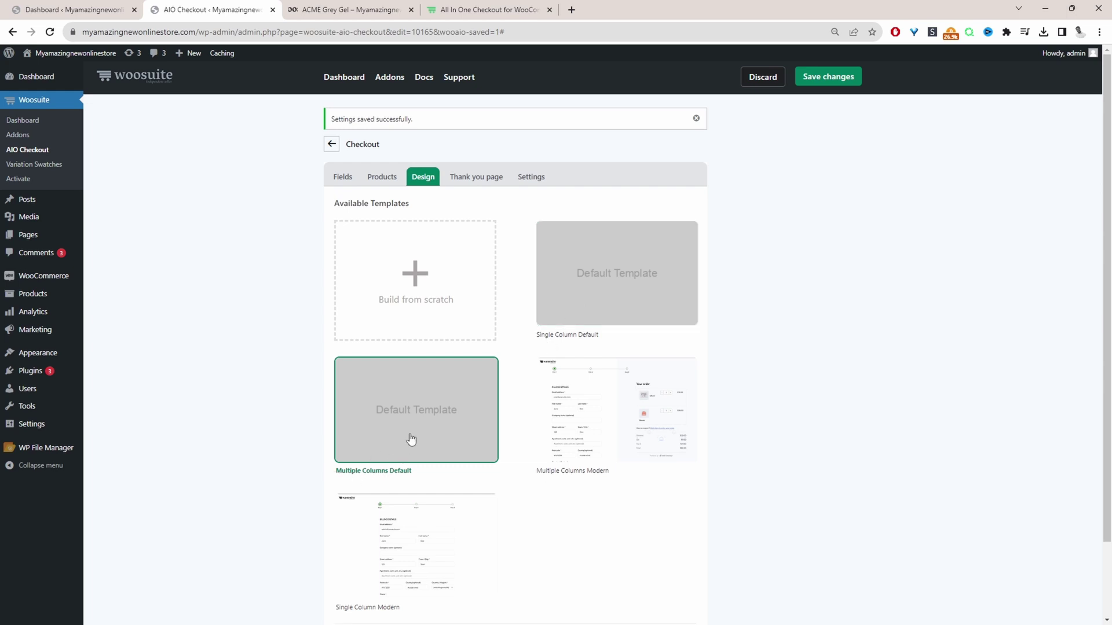
pyautogui.scroll(-2, 430, 441)
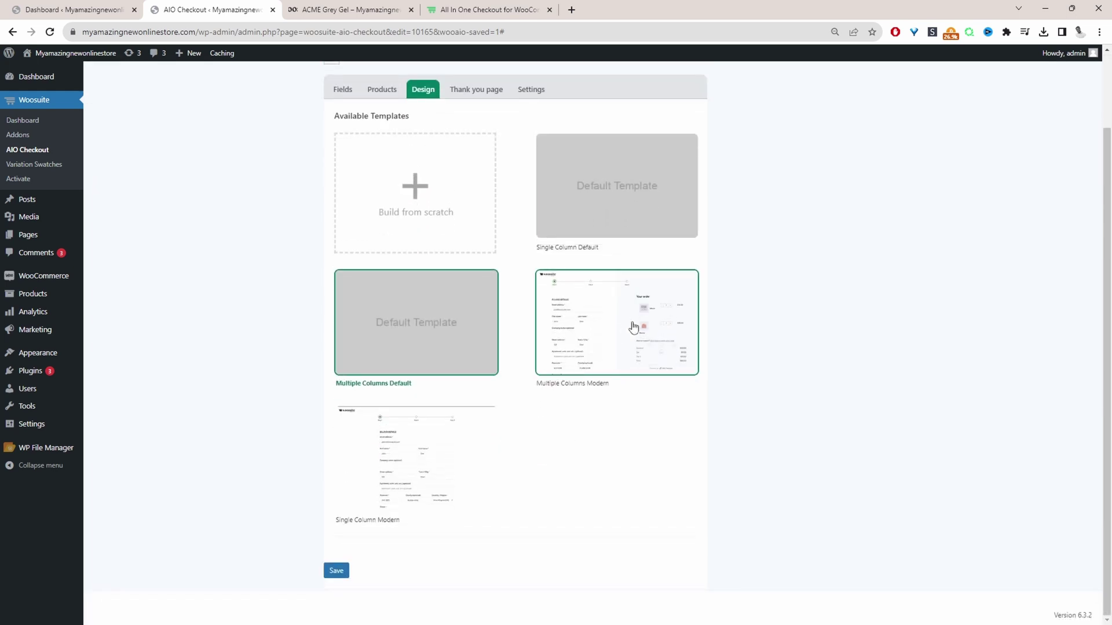
pyautogui.click(606, 385)
# Step: Set the thank-you page Inherit to No and pick the Multiple Columns Default template
pyautogui.click(476, 89)
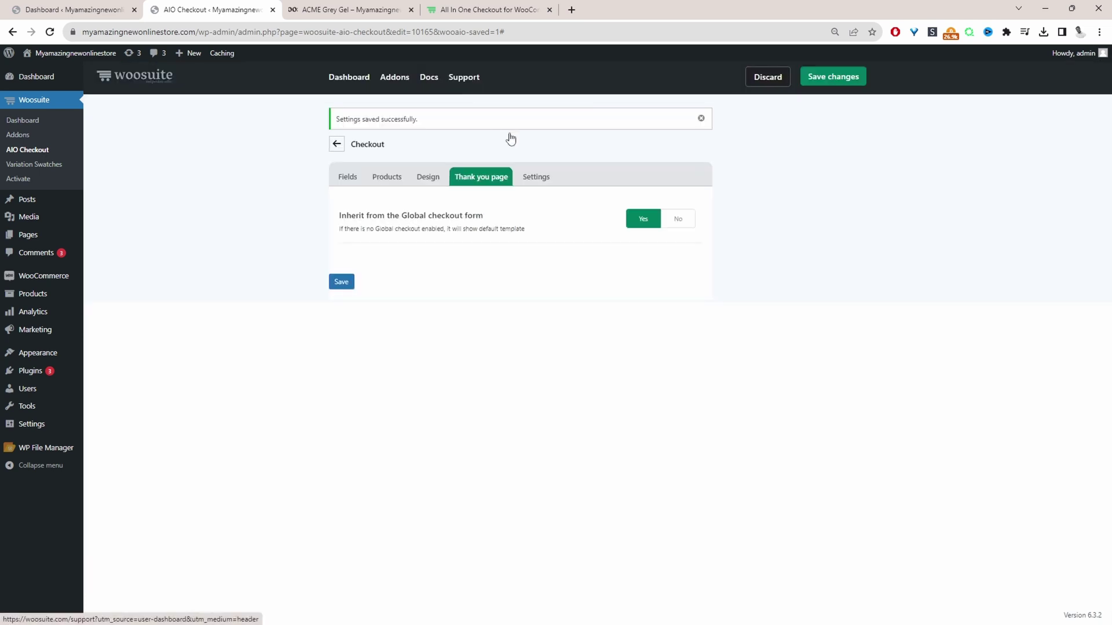
pyautogui.click(664, 223)
pyautogui.scroll(-2, 614, 341)
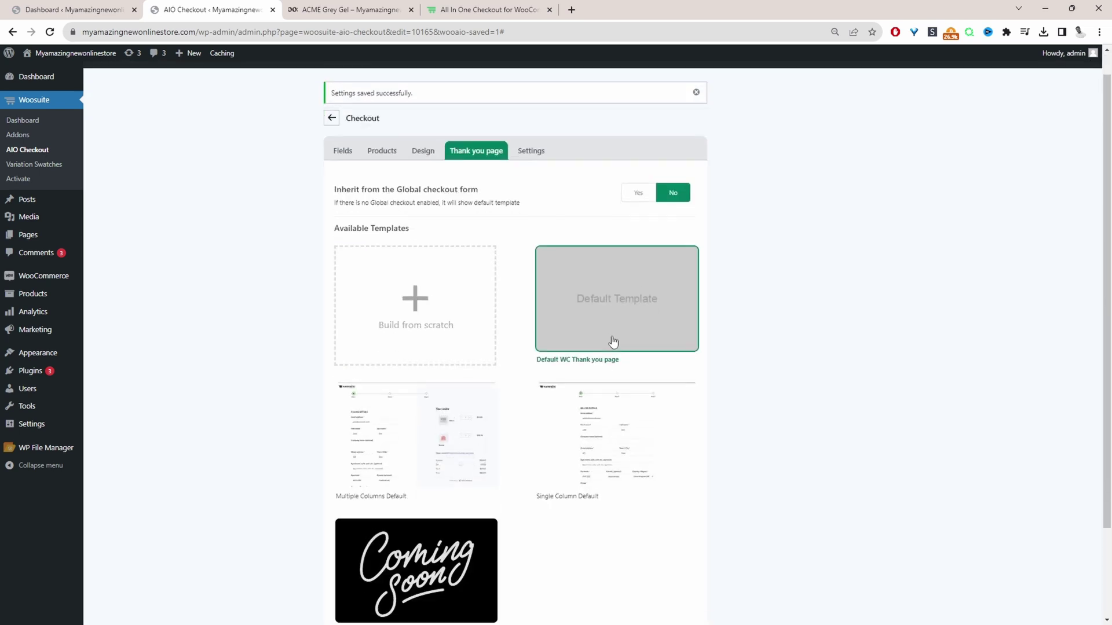
pyautogui.scroll(-1, 613, 342)
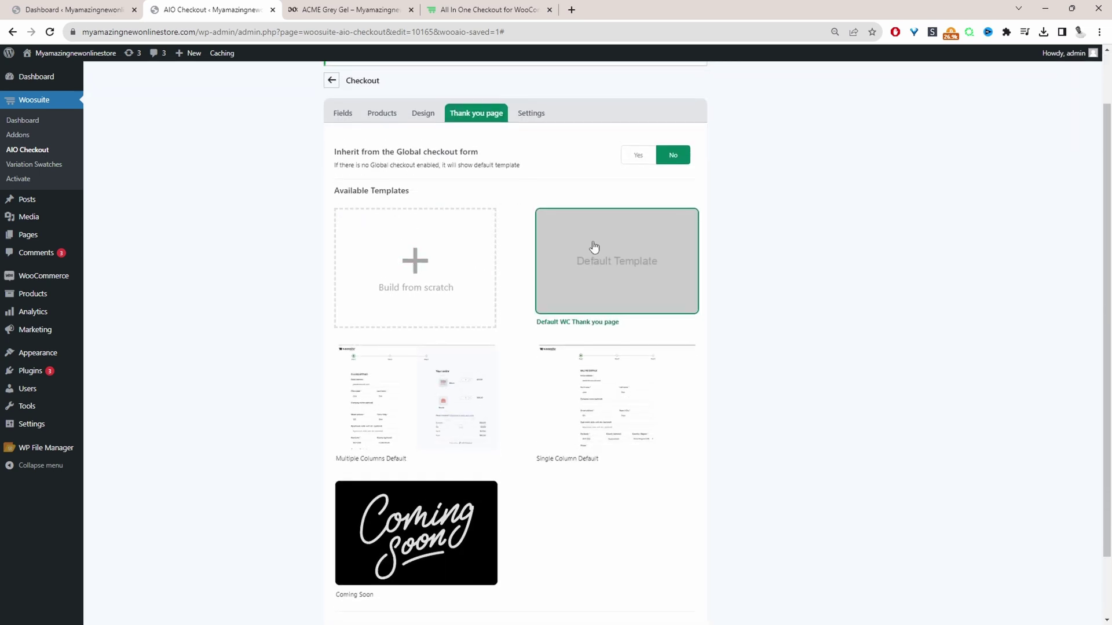
pyautogui.click(423, 418)
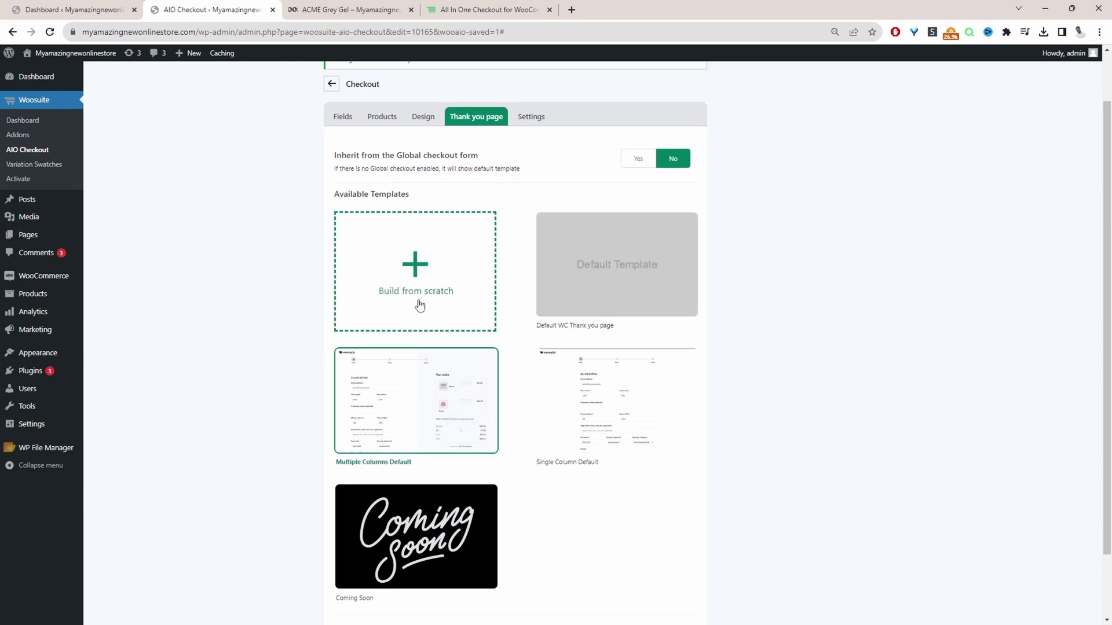
# Step: Enable this checkout form and set it as the global checkout
pyautogui.click(530, 118)
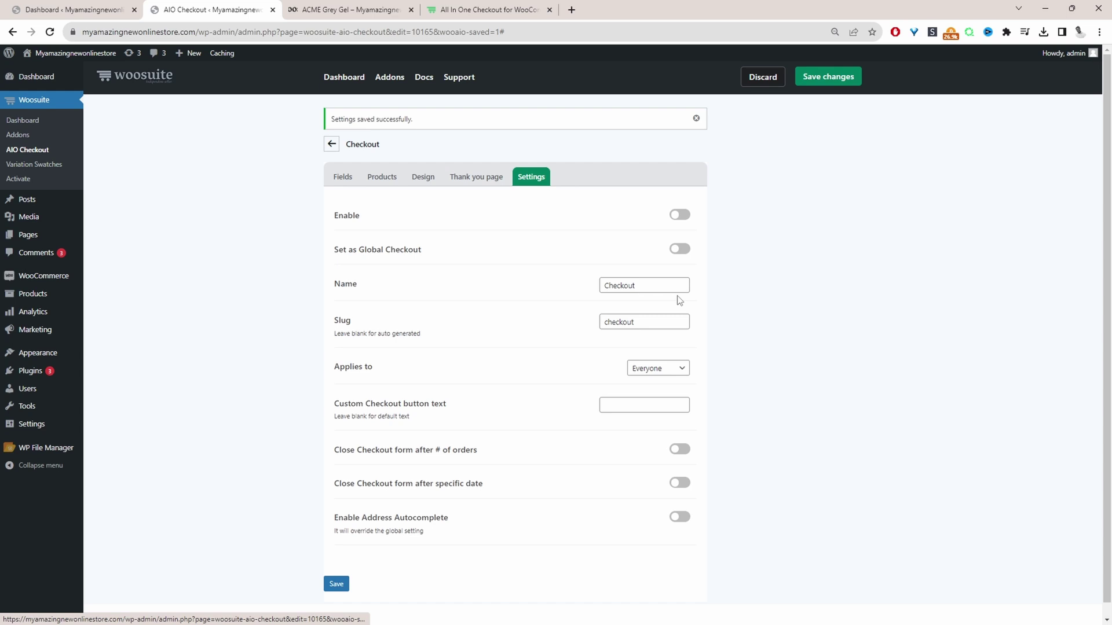
pyautogui.click(680, 216)
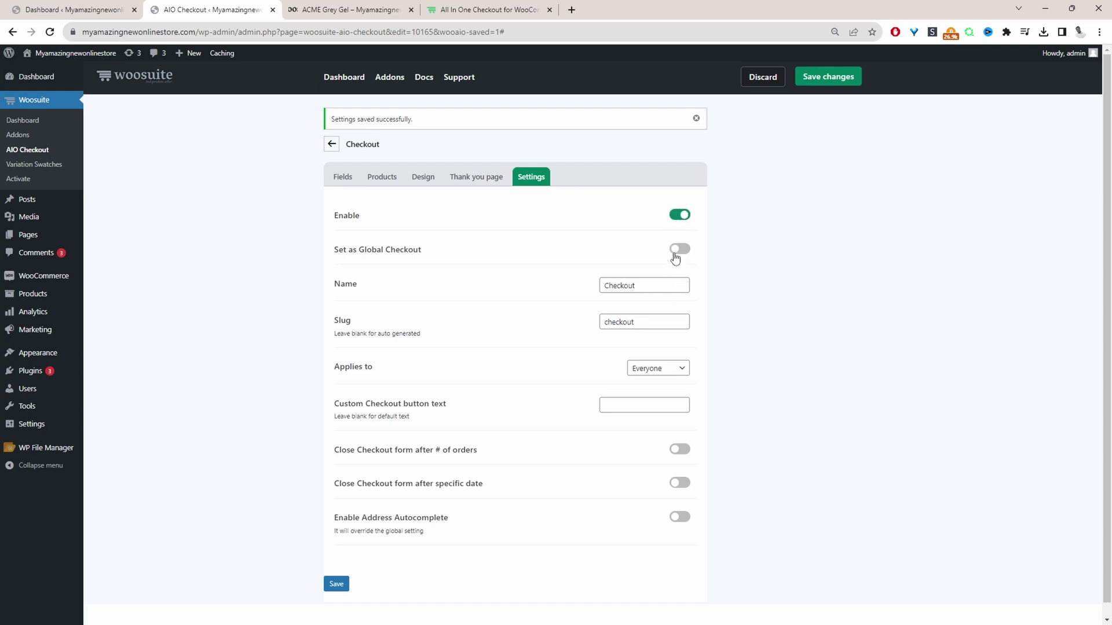
pyautogui.click(676, 252)
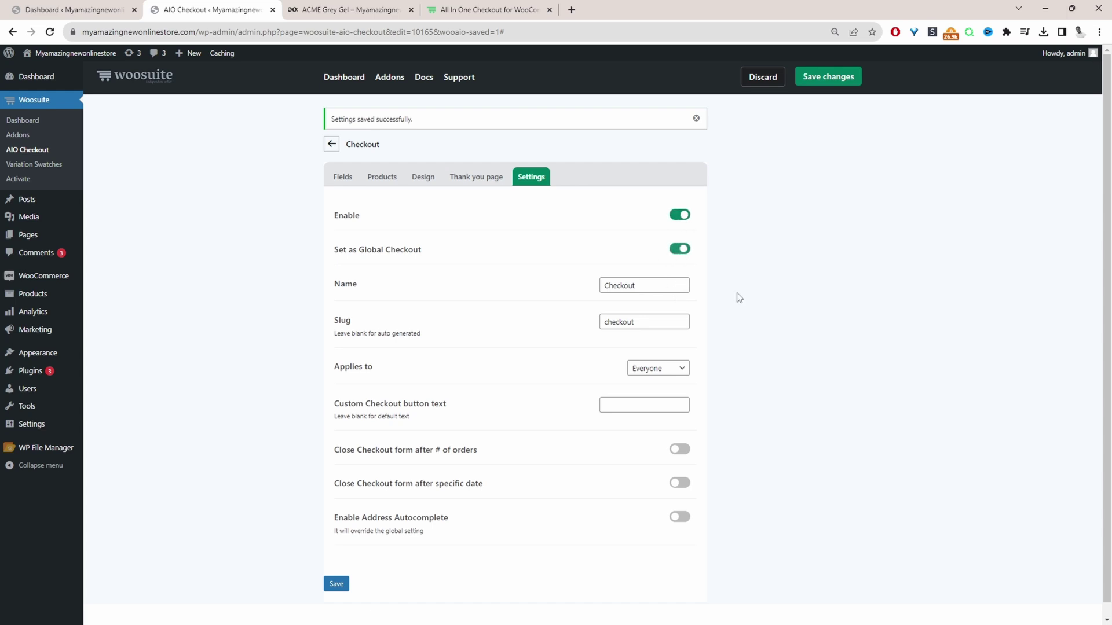
# Step: Set the custom checkout button text to 'Complete Order' and save the changes
pyautogui.doubleClick(620, 285)
pyautogui.click(631, 285)
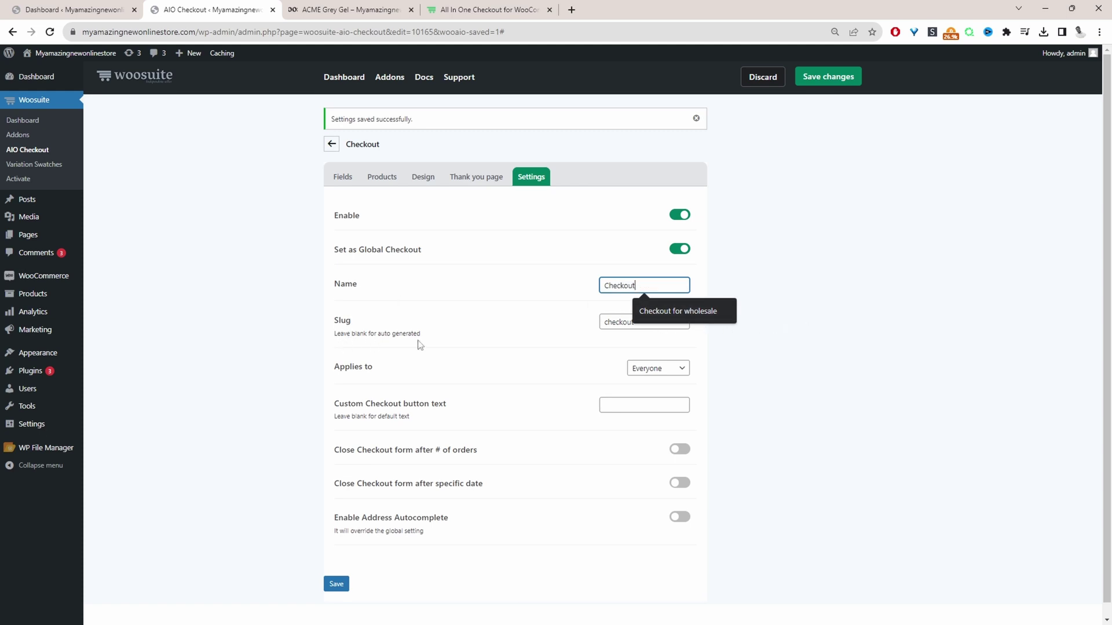
pyautogui.scroll(-1, 739, 355)
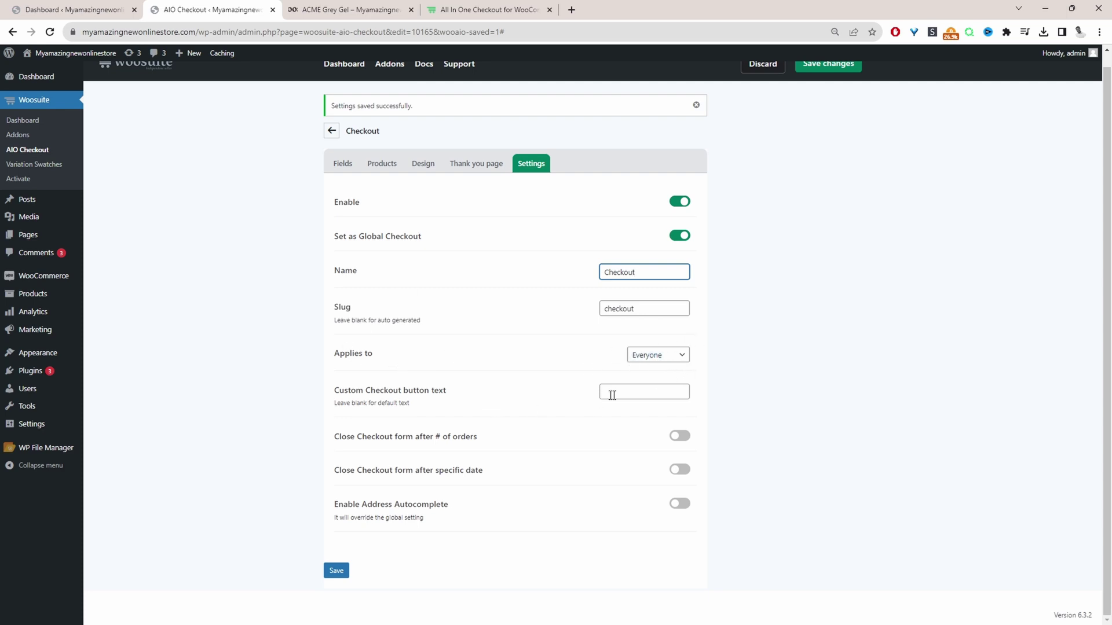
pyautogui.click(644, 392)
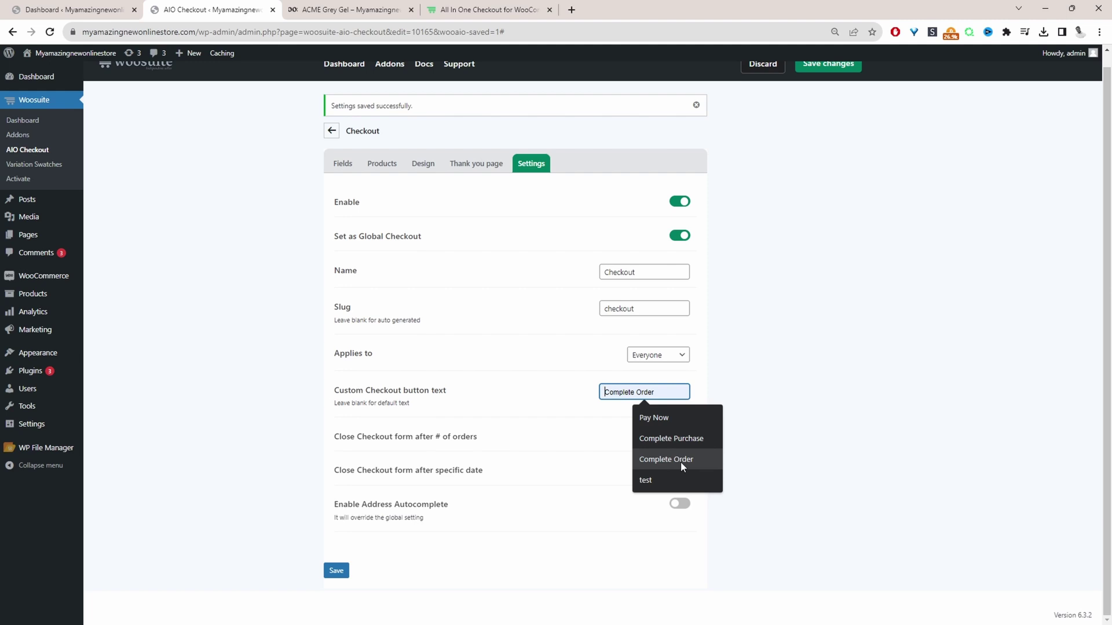
pyautogui.click(650, 460)
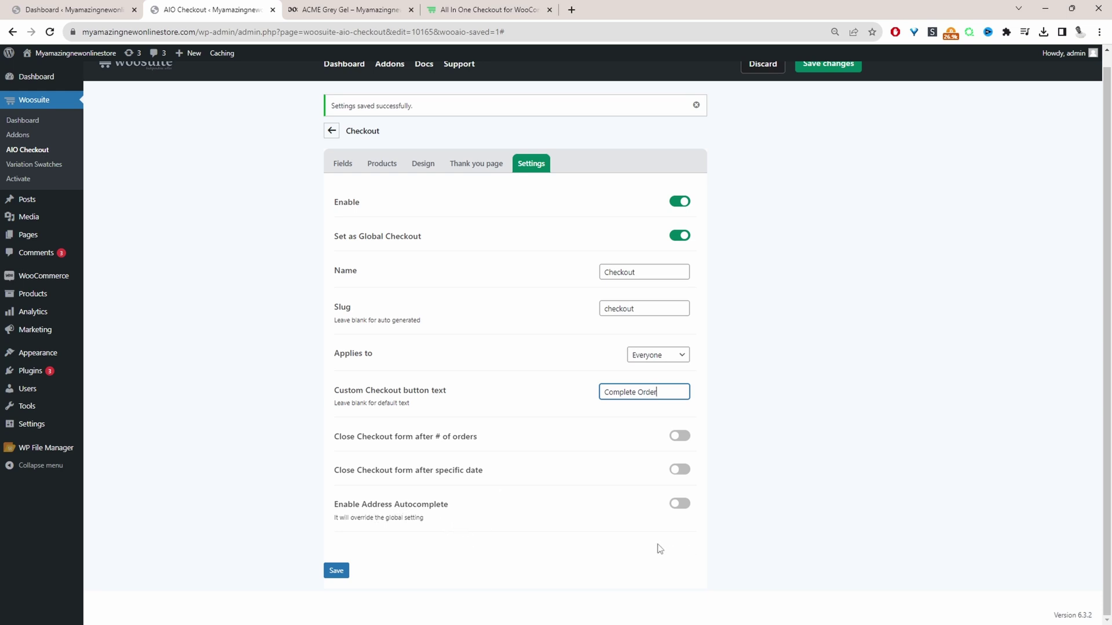
pyautogui.scroll(1, 770, 164)
pyautogui.click(815, 75)
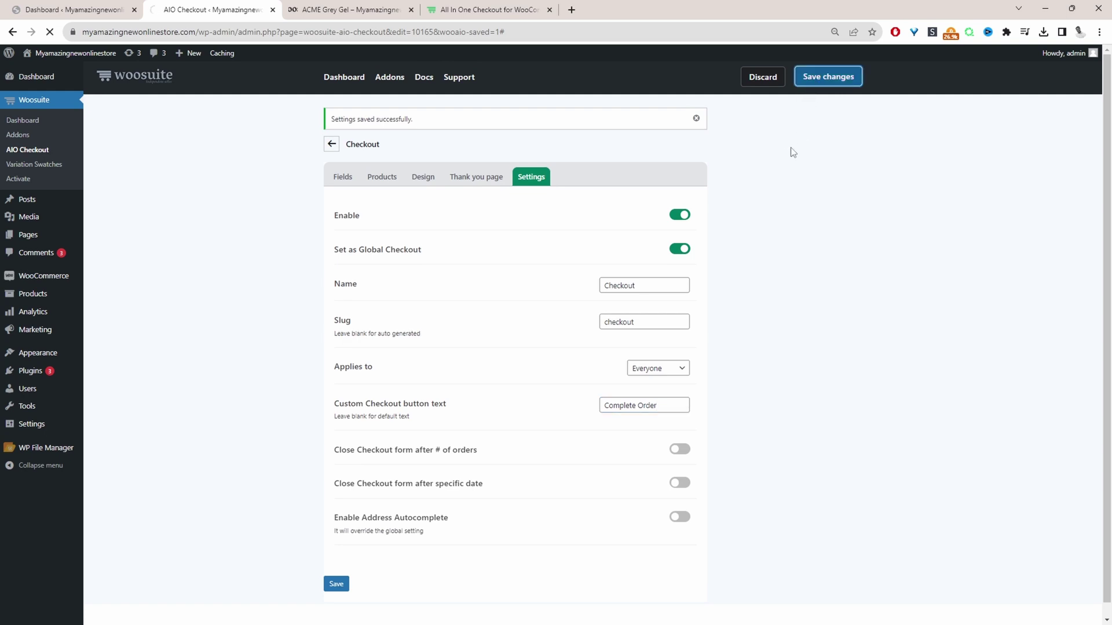
# Step: On the storefront product page, open the cart drawer and proceed to checkout
pyautogui.hotkey('ctrl', 'Tab')
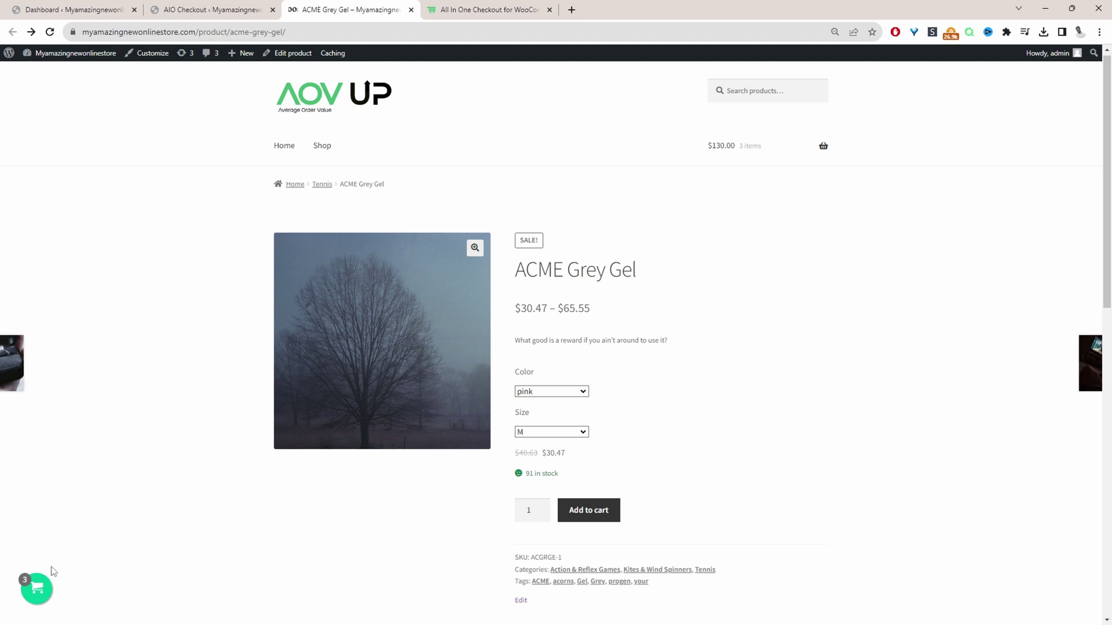
pyautogui.click(37, 589)
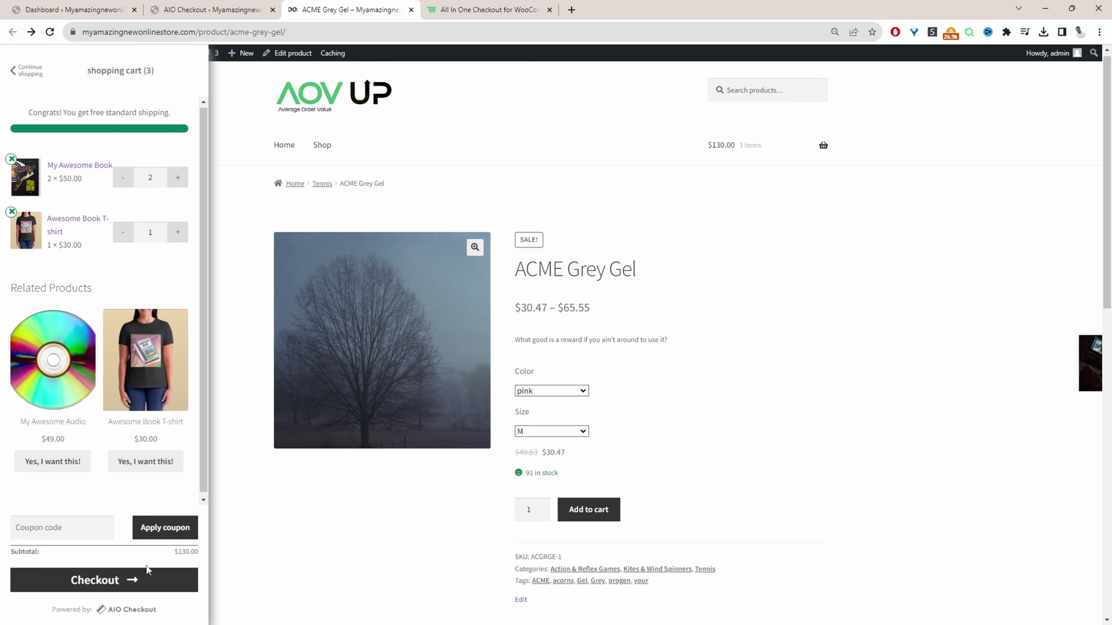
pyautogui.click(115, 589)
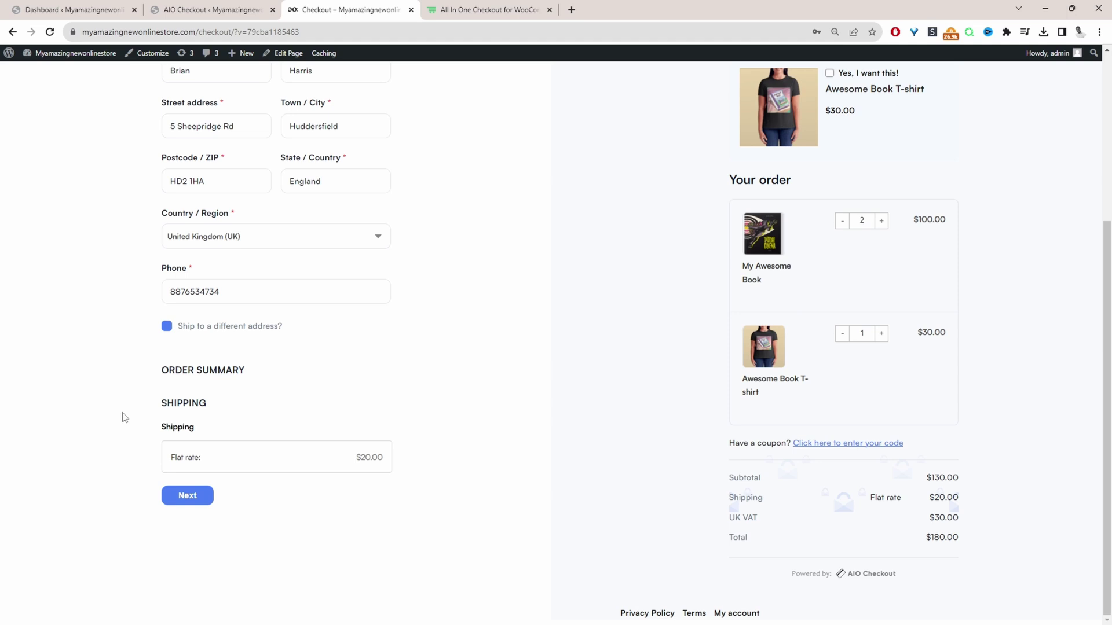
# Step: Advance to the payments step, decline the upsell offer, and return to billing and shipping
pyautogui.click(185, 495)
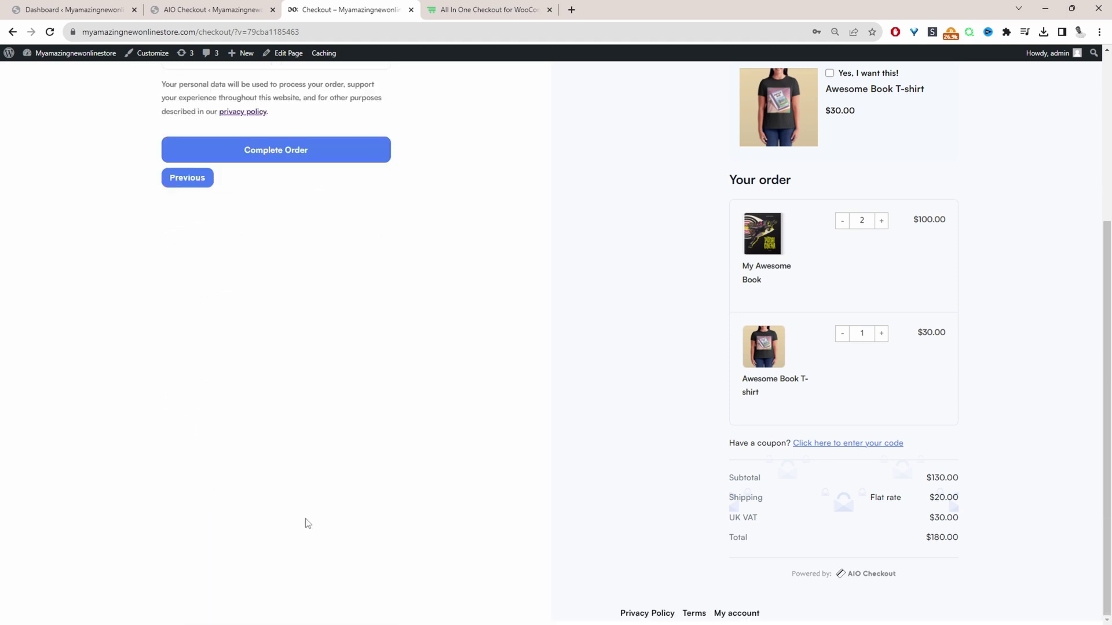
pyautogui.click(542, 453)
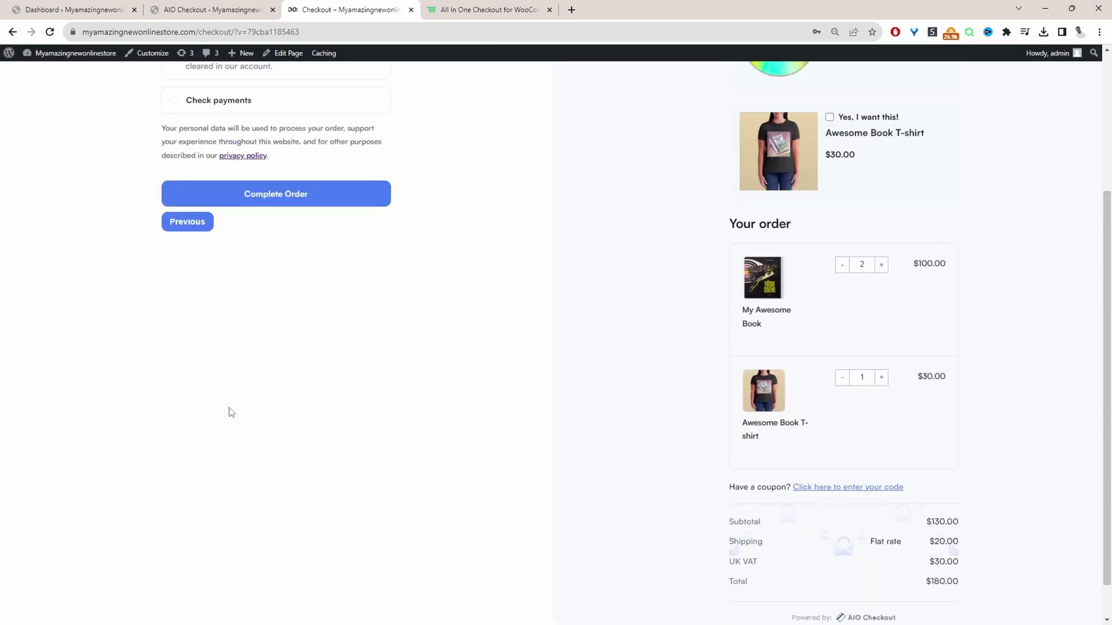
pyautogui.click(194, 351)
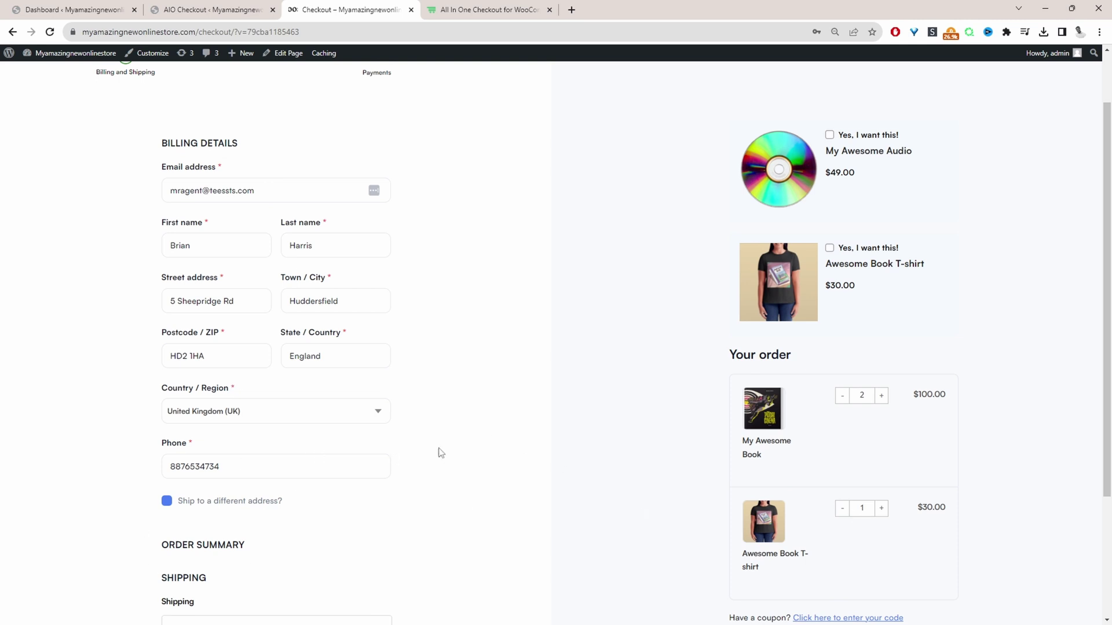
pyautogui.moveTo(75, 53)
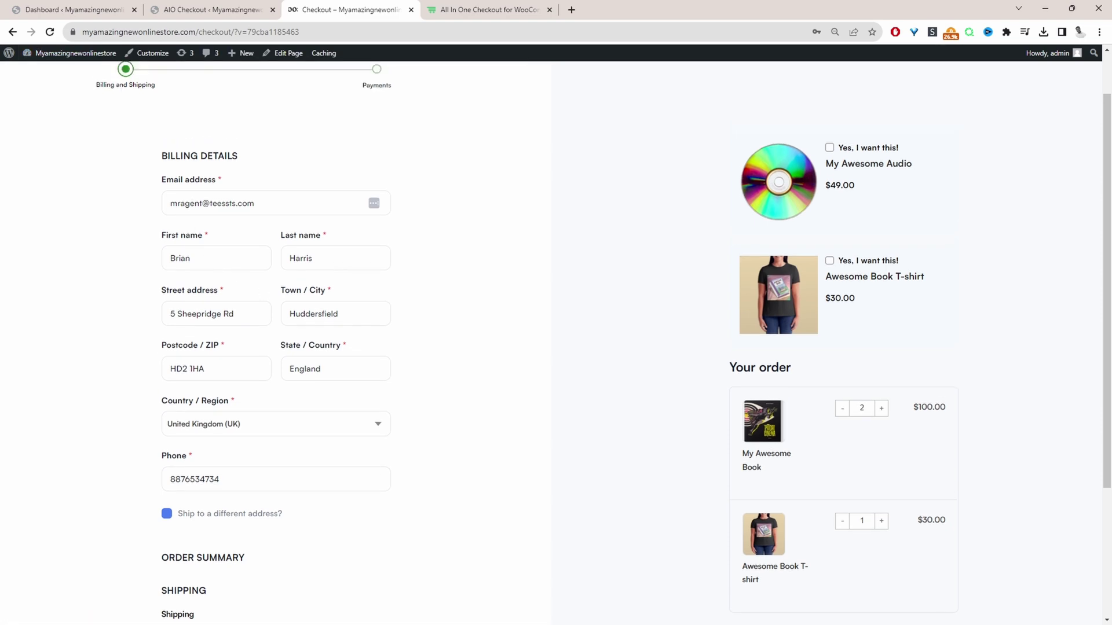
pyautogui.scroll(1, 304, 405)
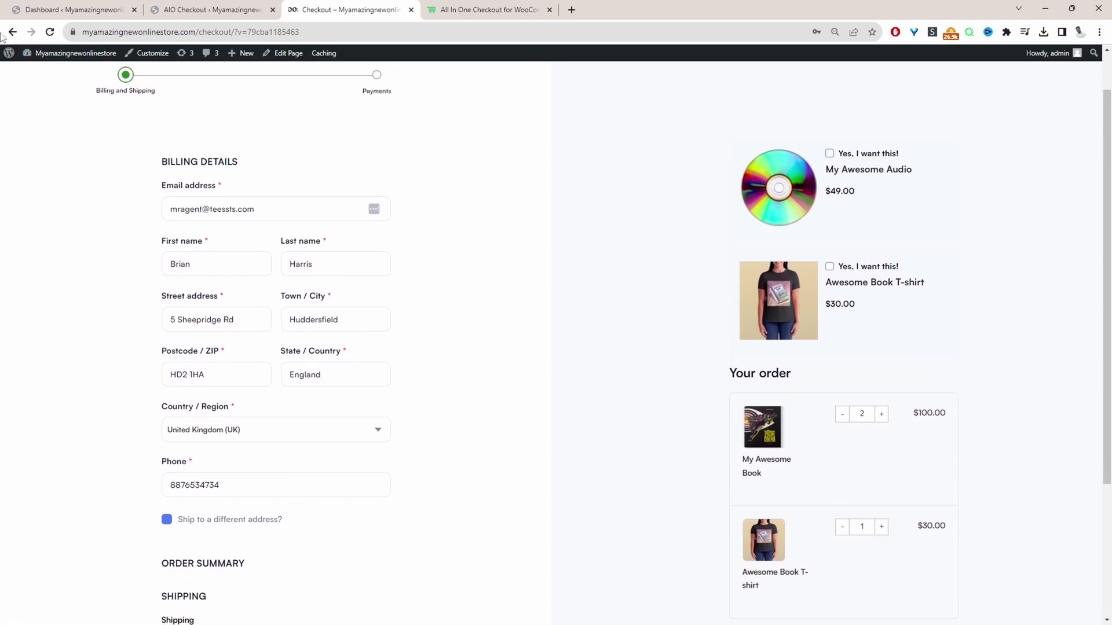
pyautogui.click(69, 9)
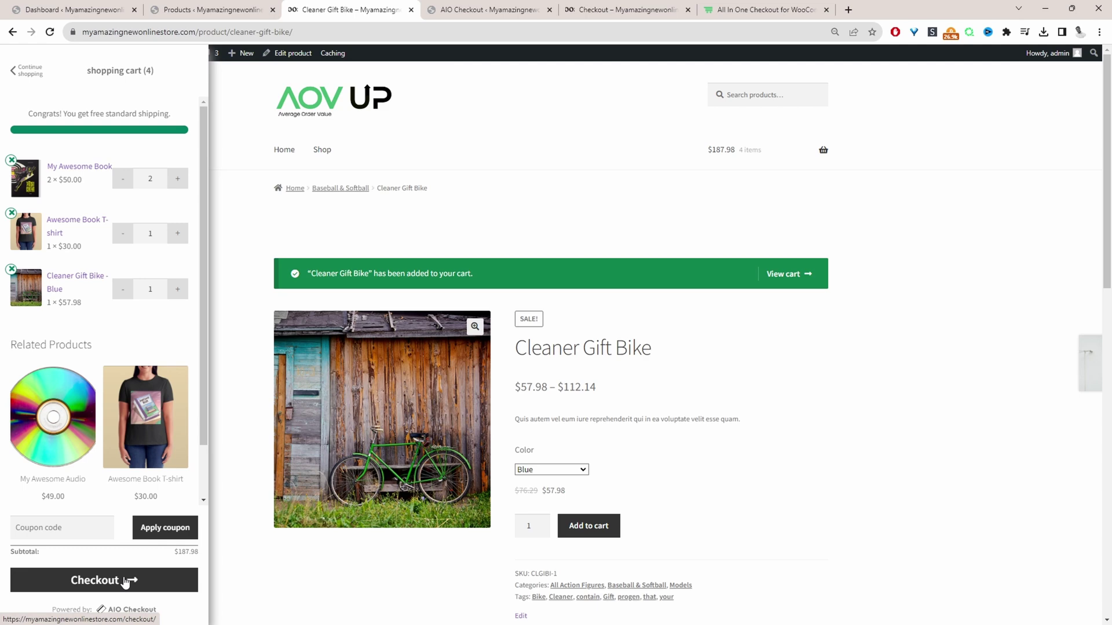
# Step: Scroll down the checkout to reveal the MISC 'How did you find us' question
pyautogui.scroll(-5, 437, 457)
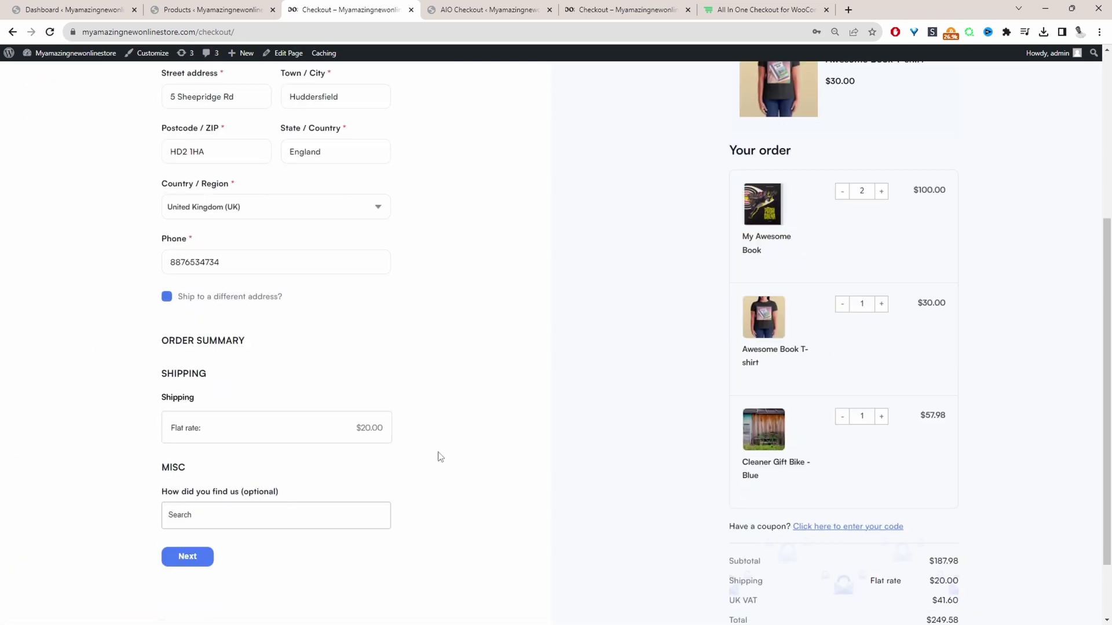